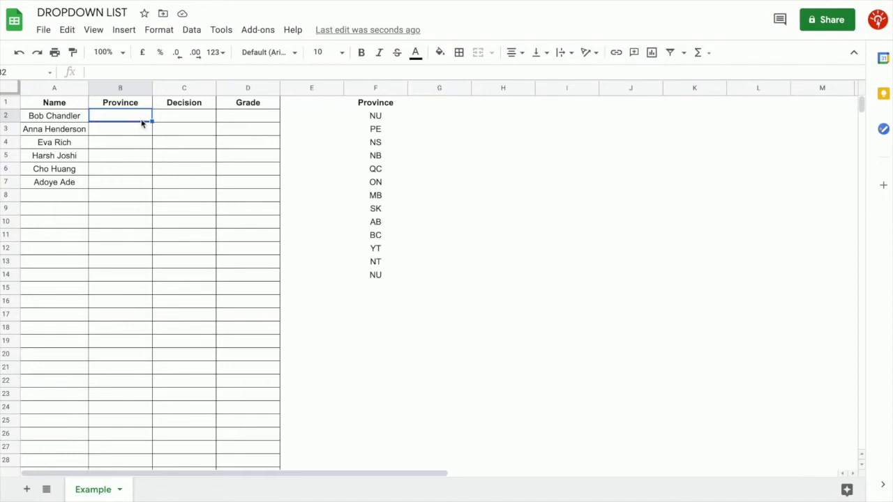
# Select the Province cells B2:B1000 and open Data validation for them
pyautogui.hotkey('ctrl', 'shift', 'Down')
pyautogui.scroll(5, 146, 206)
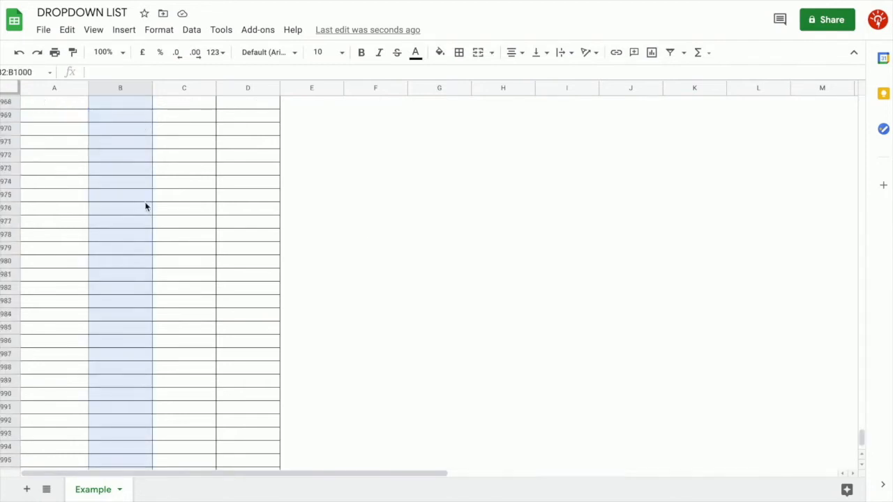
pyautogui.moveTo(863, 431); pyautogui.dragTo(881, 113)
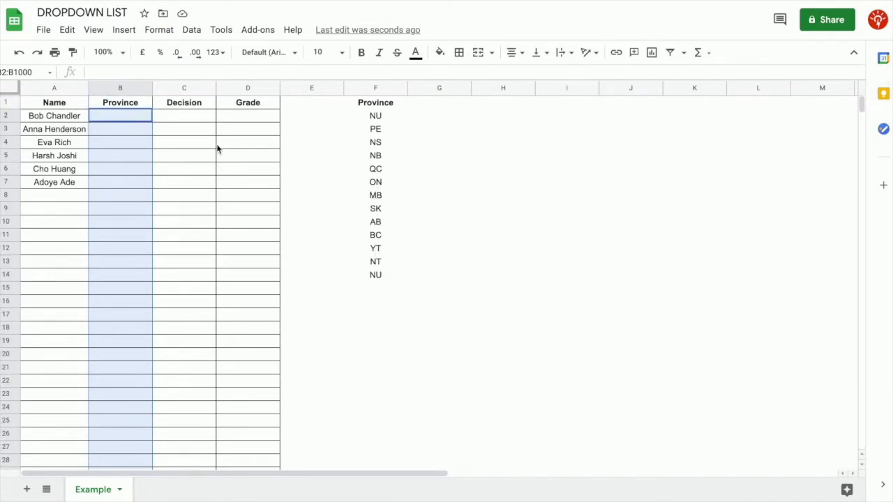
pyautogui.click(191, 31)
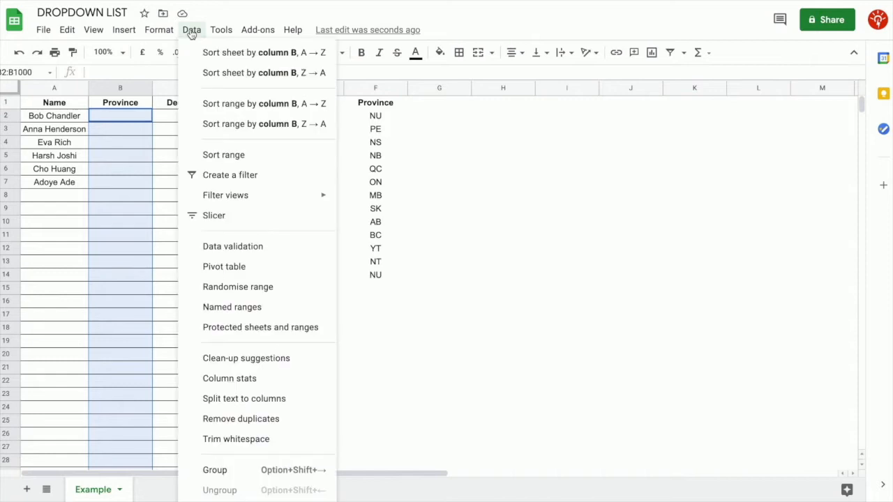
pyautogui.click(241, 250)
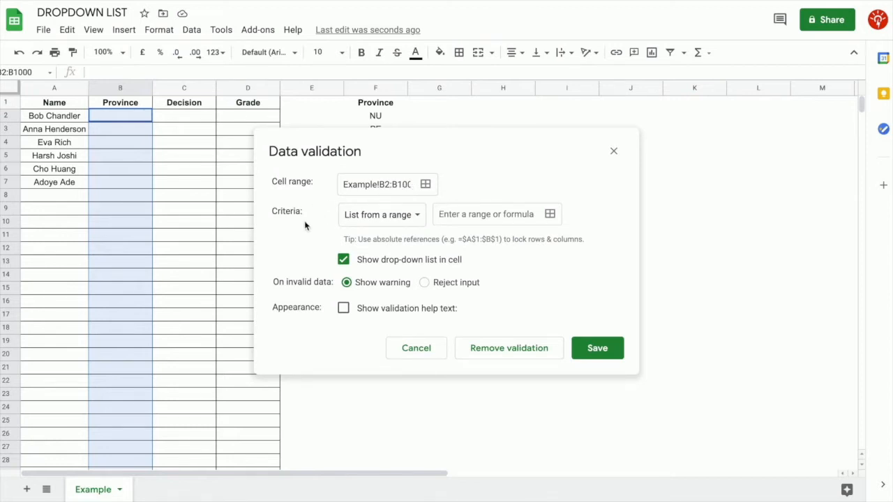
# Keep 'List from a range' and set its source to the absolute range $F$2:$F$14
pyautogui.click(422, 221)
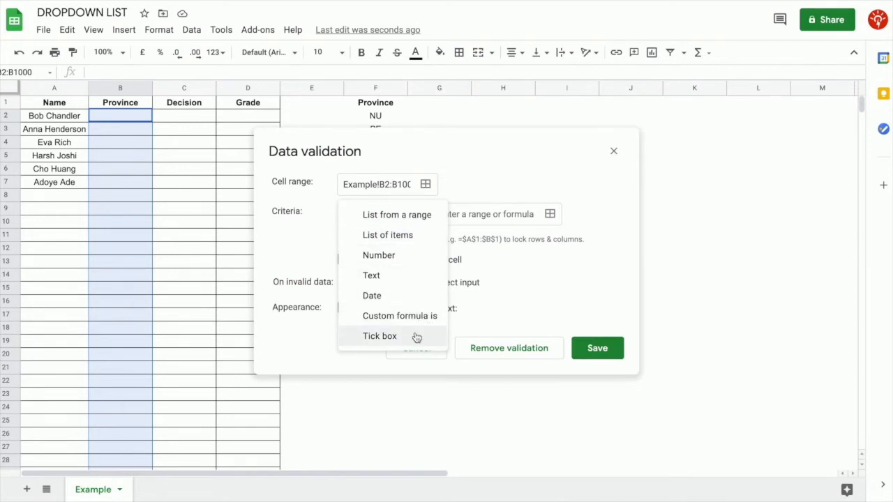
pyautogui.click(421, 222)
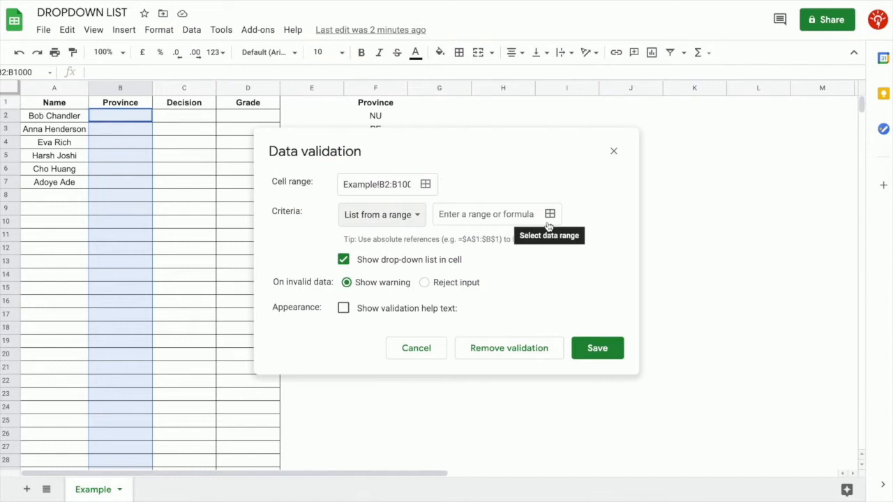
pyautogui.moveTo(536, 144); pyautogui.dragTo(739, 116)
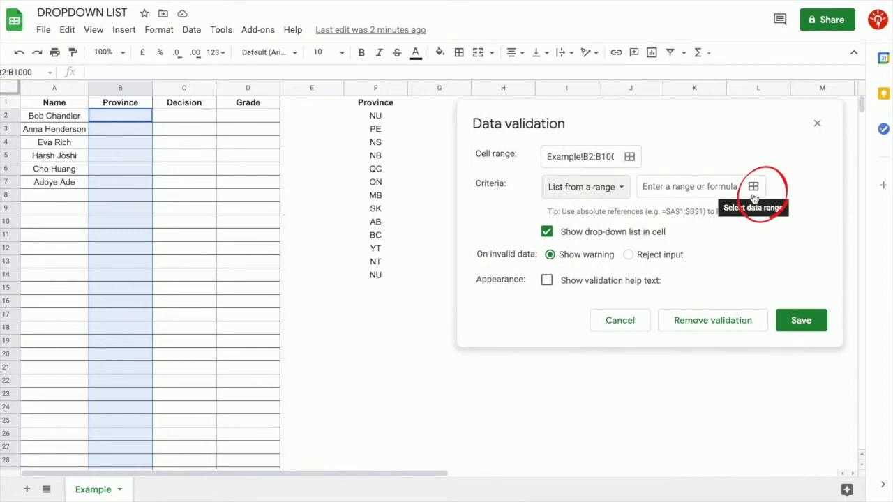
pyautogui.click(753, 188)
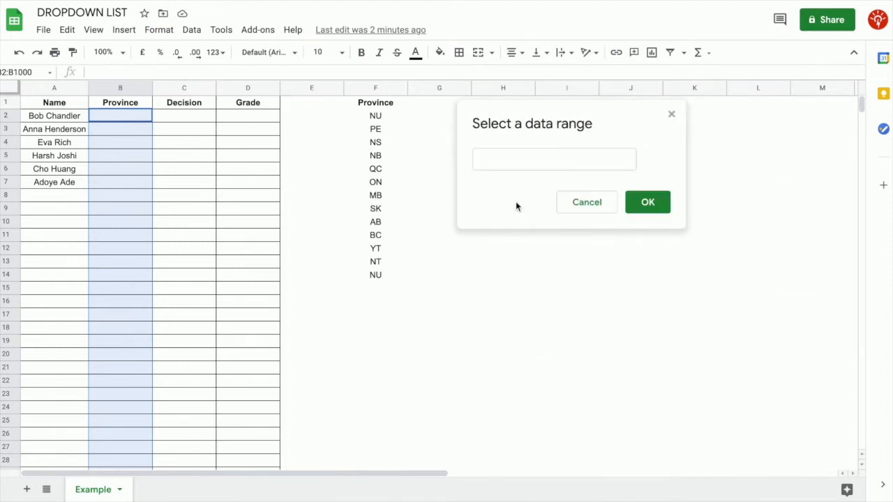
pyautogui.click(533, 159)
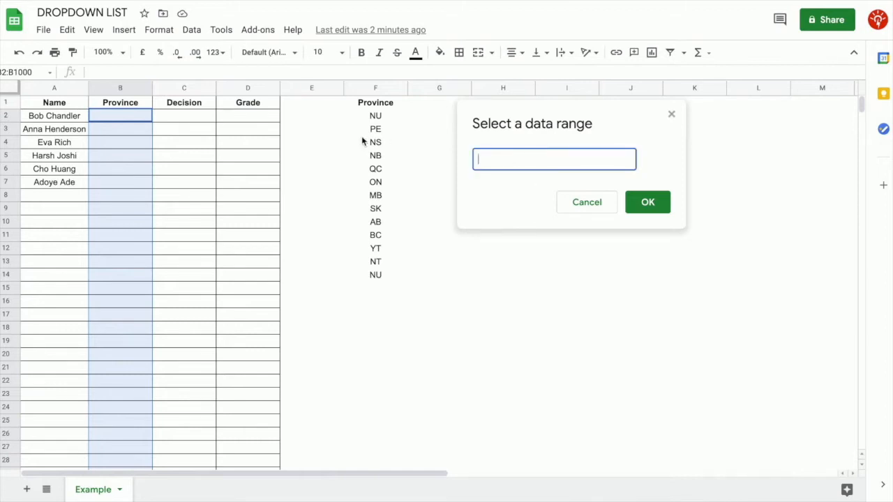
pyautogui.moveTo(383, 120); pyautogui.dragTo(388, 277)
pyautogui.click(497, 162)
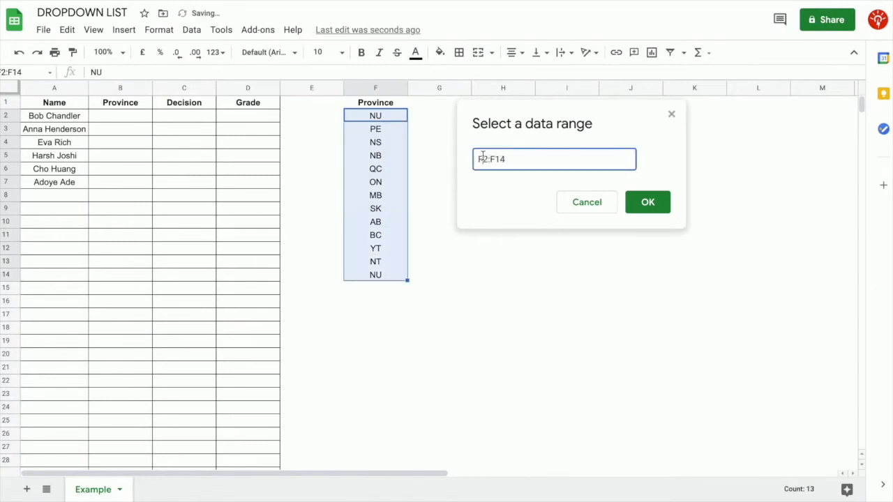
pyautogui.press('F4')
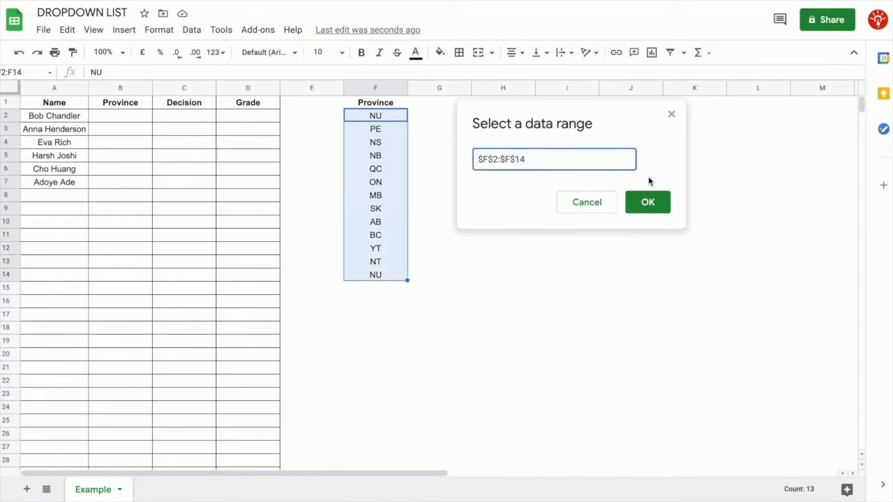
pyautogui.click(664, 210)
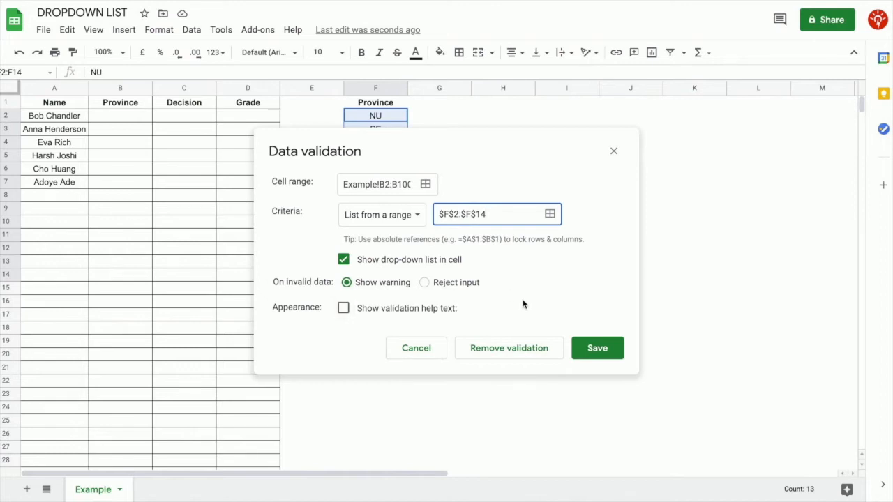
# Make the Province rule reject invalid input, show validation help text, and save it
pyautogui.click(425, 284)
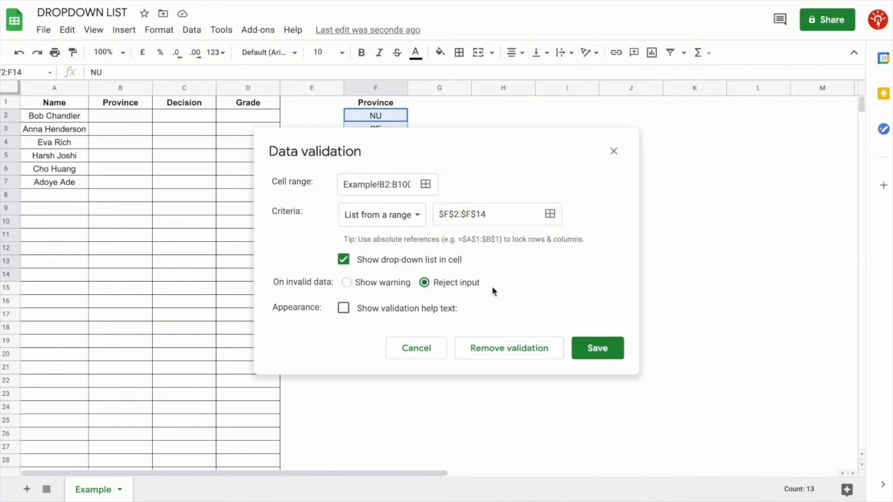
pyautogui.click(342, 311)
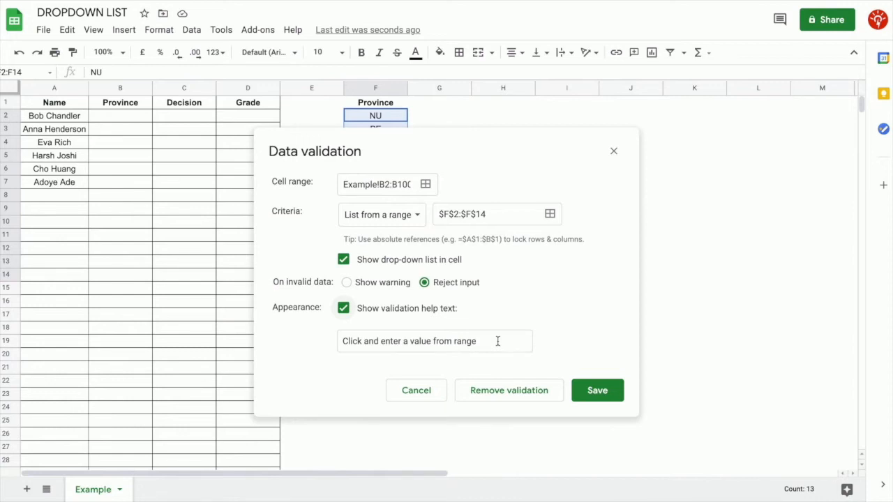
pyautogui.click(579, 393)
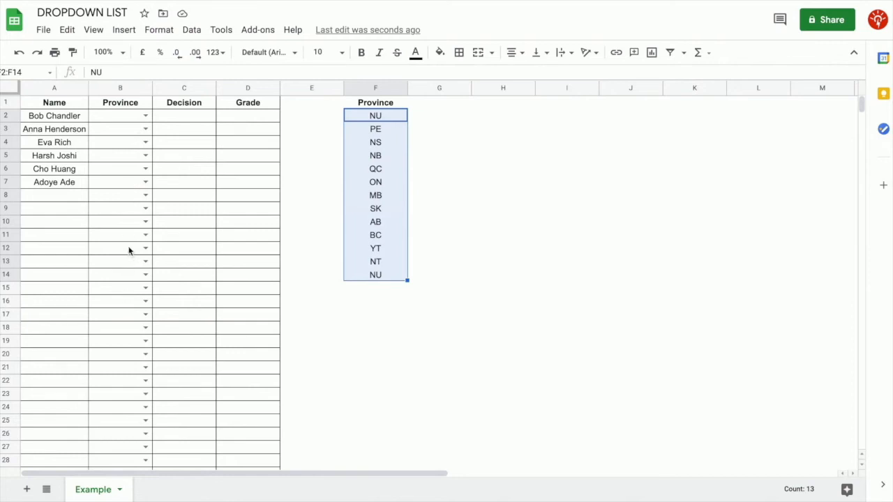
# Choose AB for B2, then confirm that entering TX in B3 is rejected
pyautogui.click(146, 115)
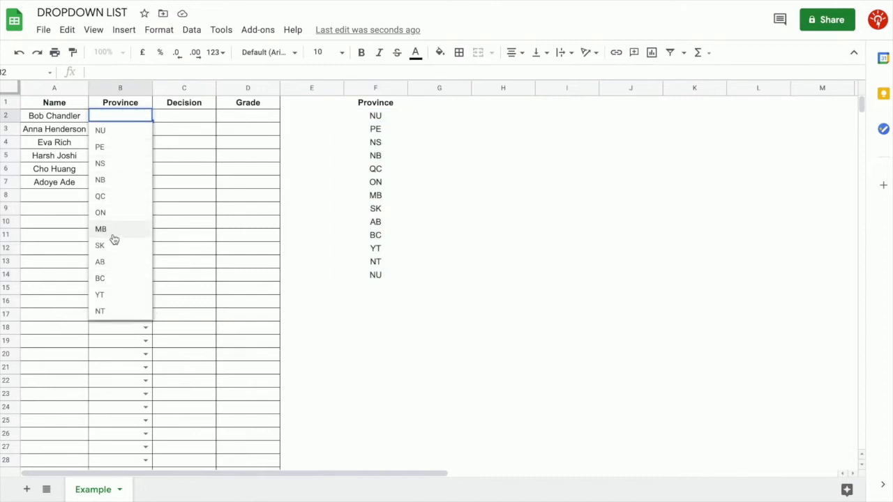
pyautogui.click(111, 268)
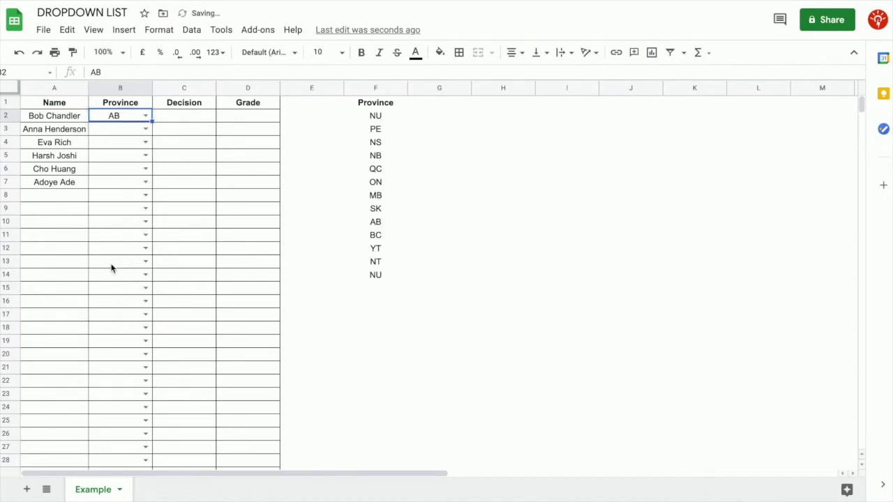
pyautogui.press('Down')
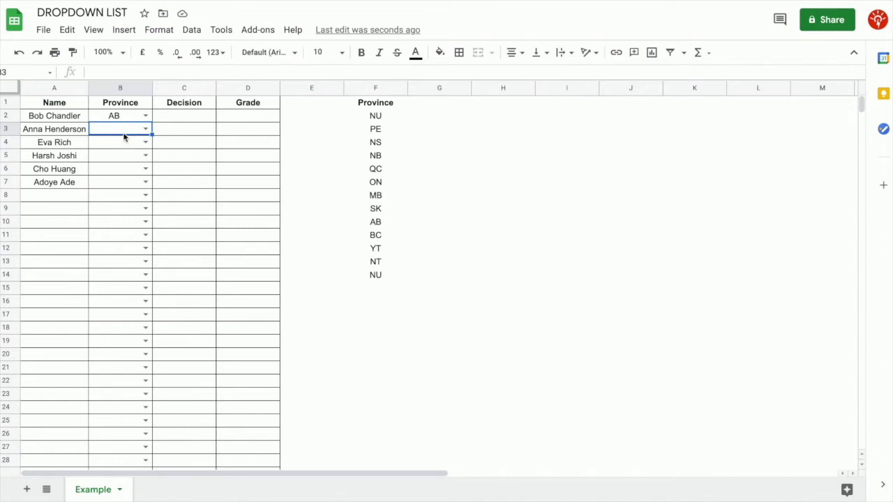
pyautogui.write('TX')
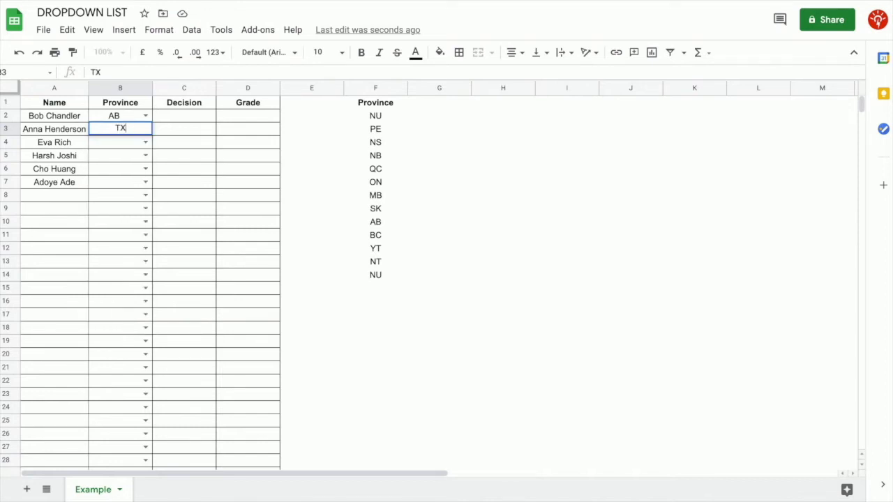
pyautogui.press('Return')
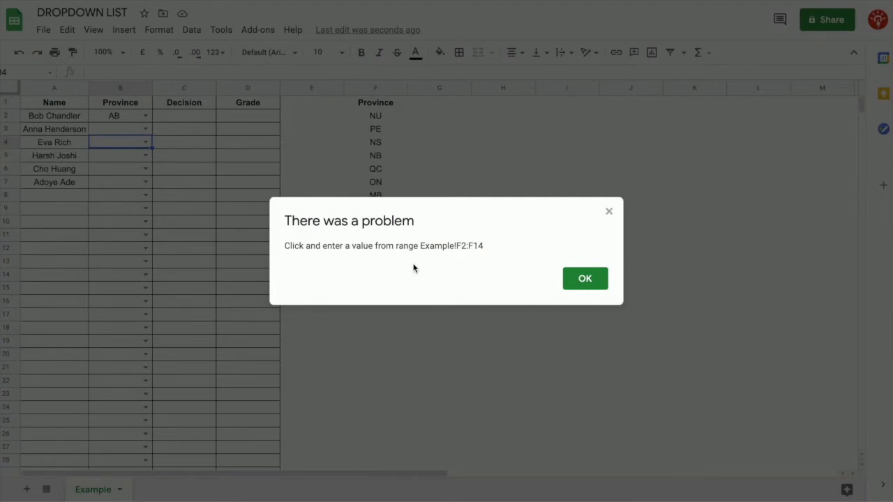
pyautogui.click(591, 286)
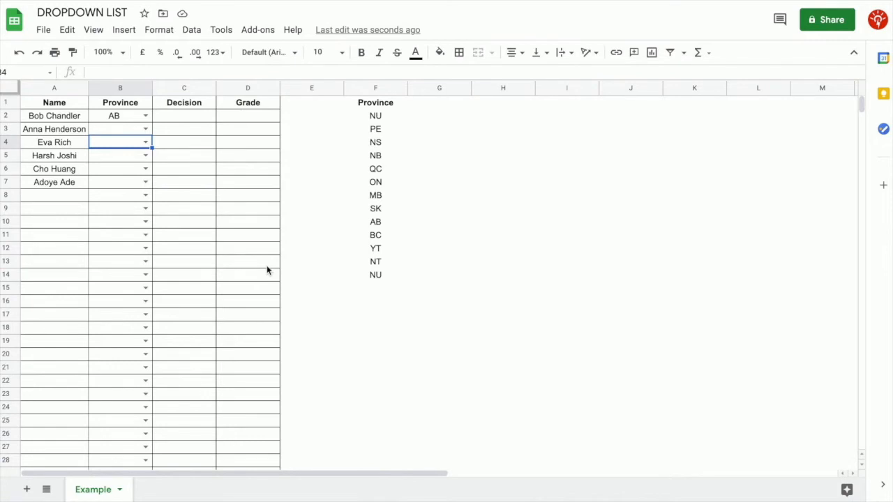
# Reselect the Province range B2:B1000
pyautogui.click(136, 129)
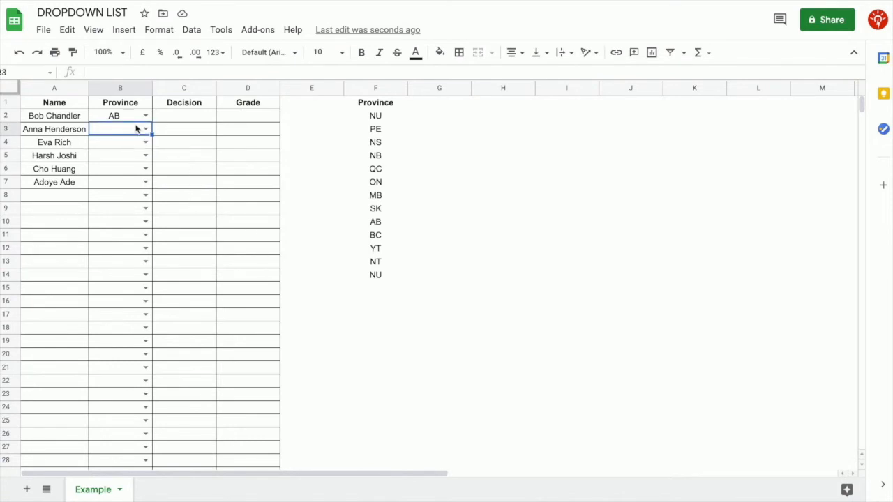
pyautogui.press('Up')
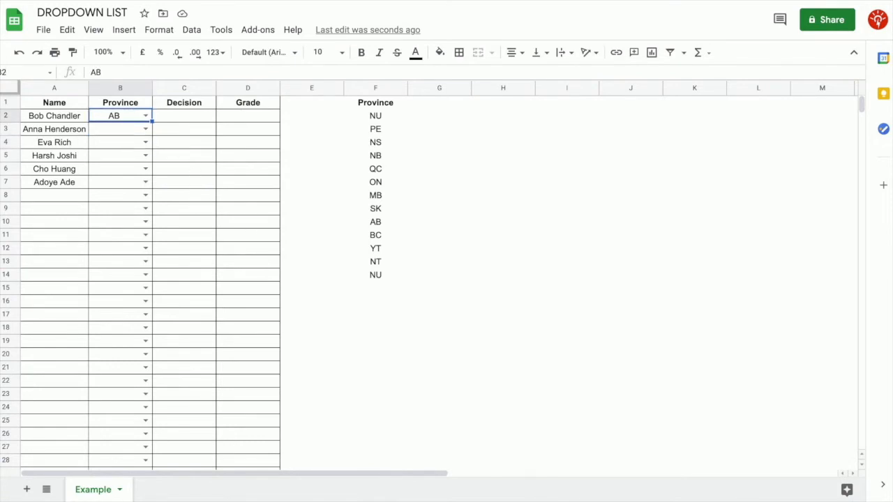
pyautogui.hotkey('ctrl', 'shift', 'Down')
# Turn off the in-cell dropdown arrows in the Province validation rule and save it
pyautogui.moveTo(863, 441); pyautogui.dragTo(862, 105)
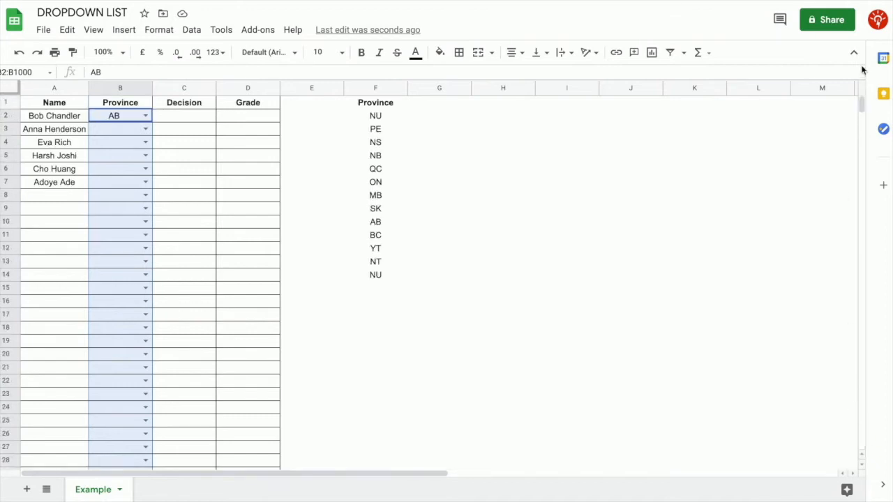
pyautogui.click(193, 30)
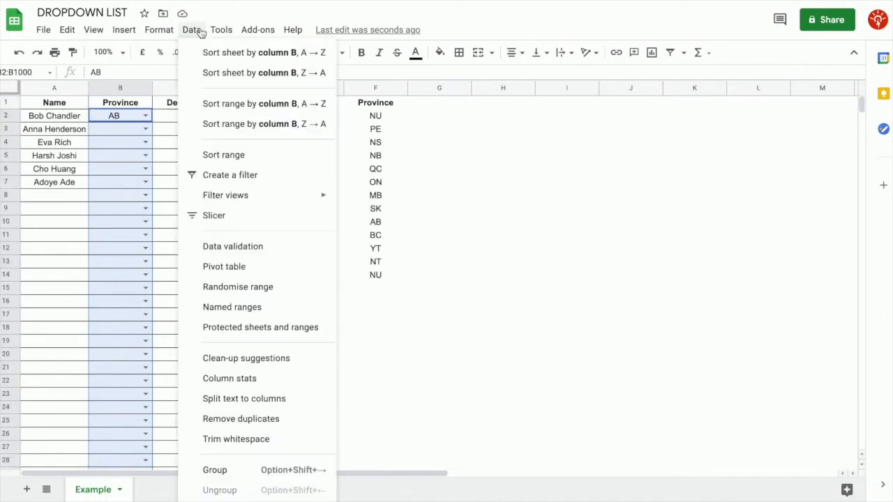
pyautogui.click(241, 247)
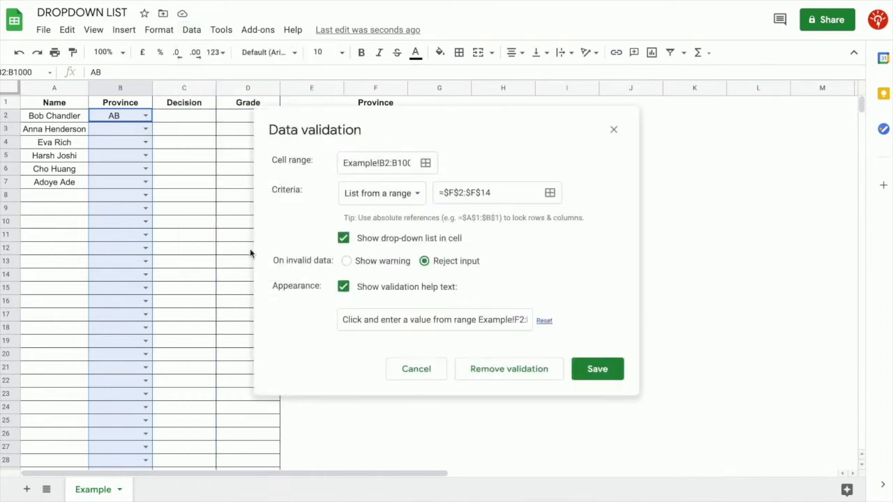
pyautogui.click(343, 239)
pyautogui.click(597, 368)
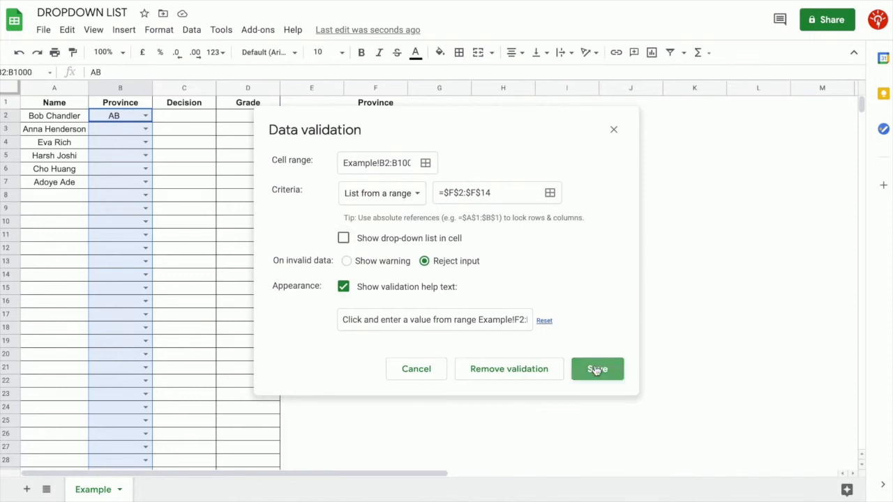
# Set cell B3 to NU, then select the Province cells B2:B1000
pyautogui.click(138, 133)
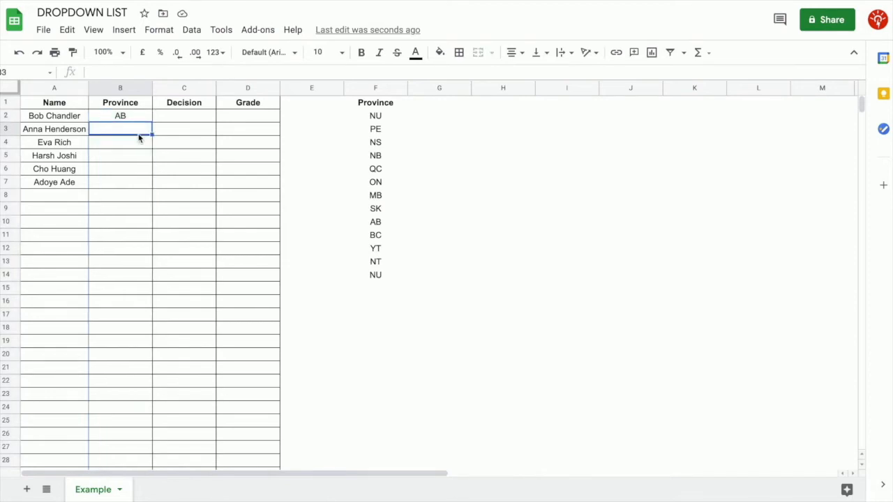
pyautogui.doubleClick(138, 138)
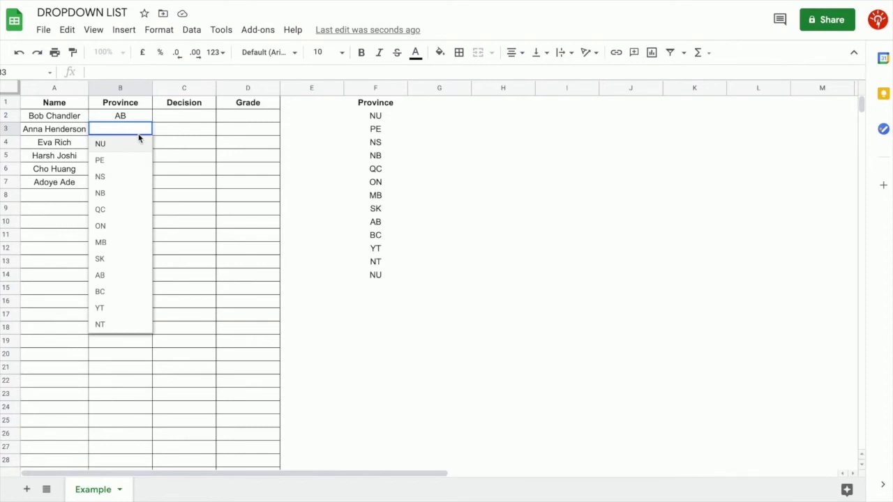
pyautogui.press('Return')
pyautogui.moveTo(146, 119); pyautogui.dragTo(140, 124)
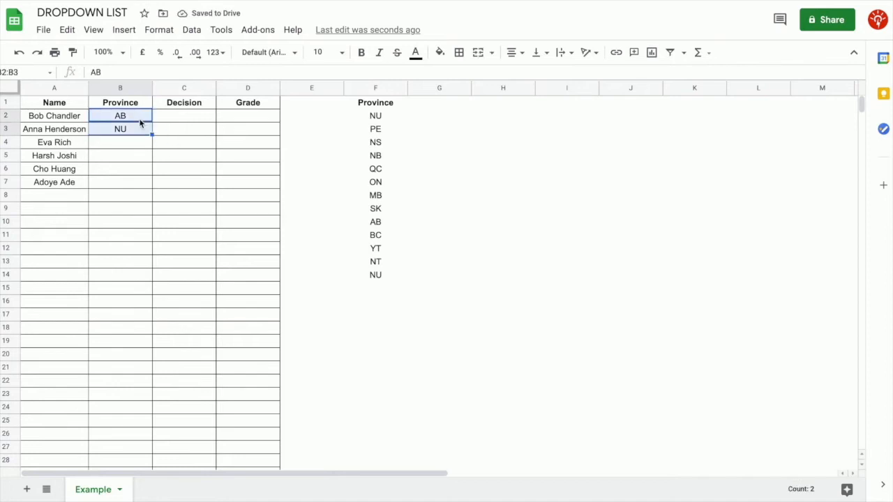
pyautogui.hotkey('ctrl', 'shift', 'Down')
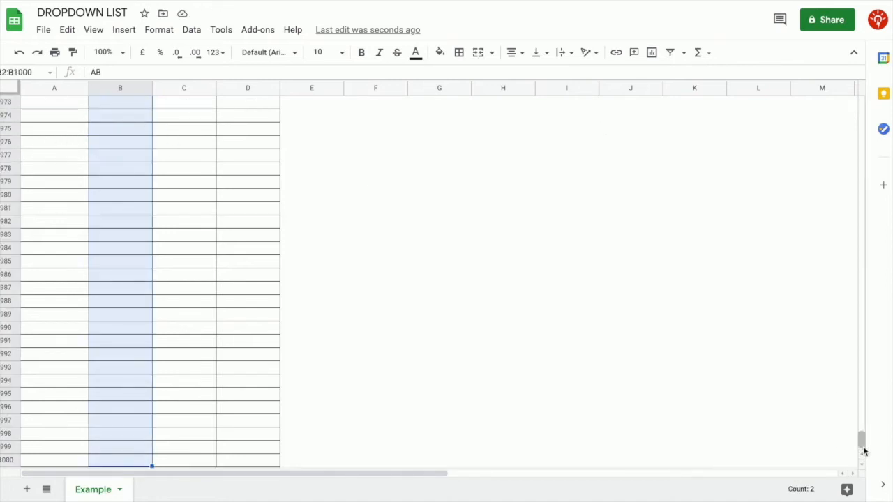
# Turn the Province dropdown arrows back on and switch invalid entries to a warning only
pyautogui.moveTo(862, 452); pyautogui.dragTo(864, 101)
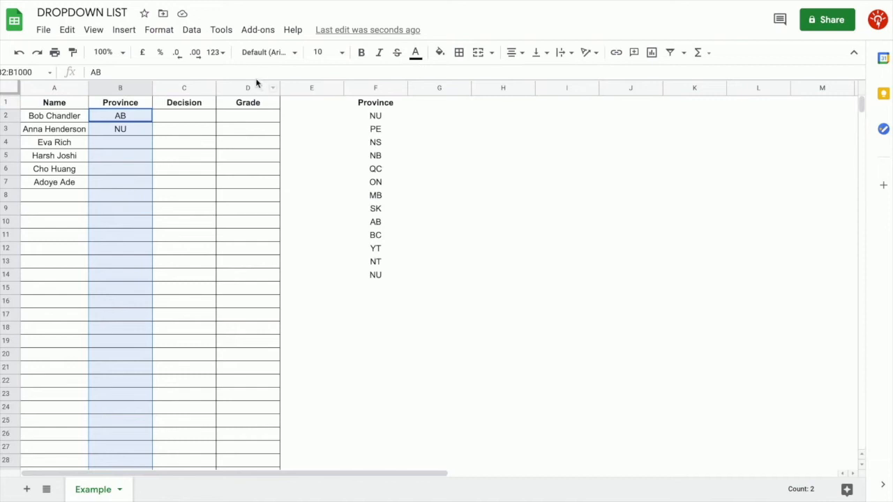
pyautogui.click(194, 33)
pyautogui.click(275, 247)
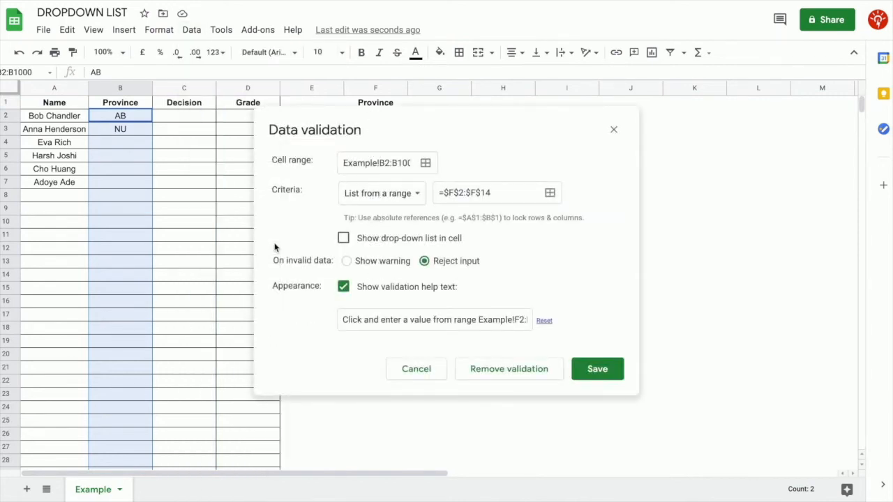
pyautogui.click(347, 240)
pyautogui.click(347, 262)
pyautogui.click(597, 369)
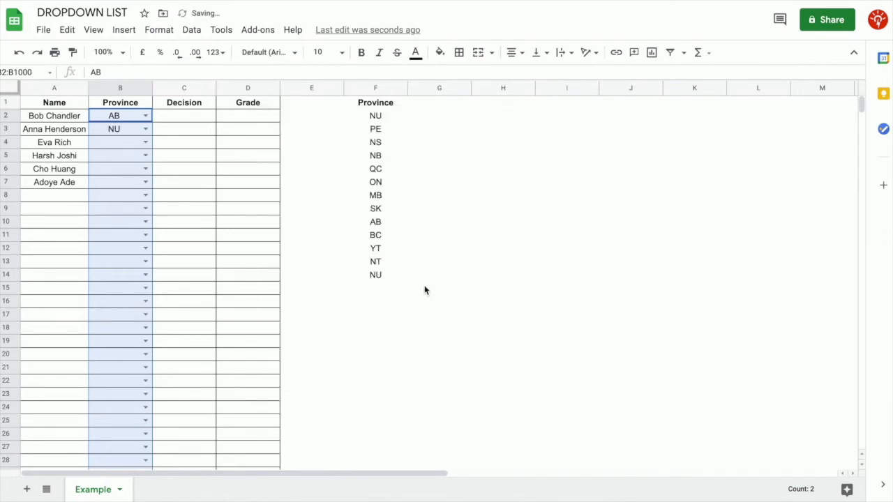
# Enter TX in cell B6 and check that it is flagged as invalid
pyautogui.click(128, 142)
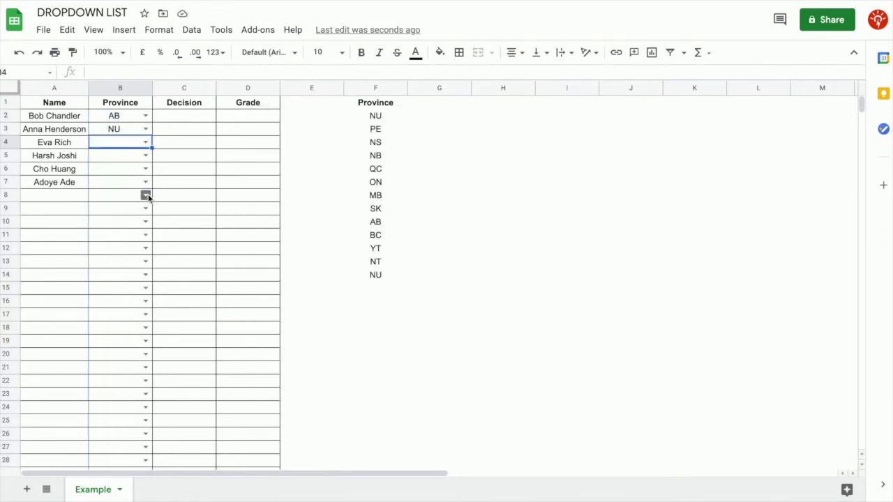
pyautogui.click(134, 172)
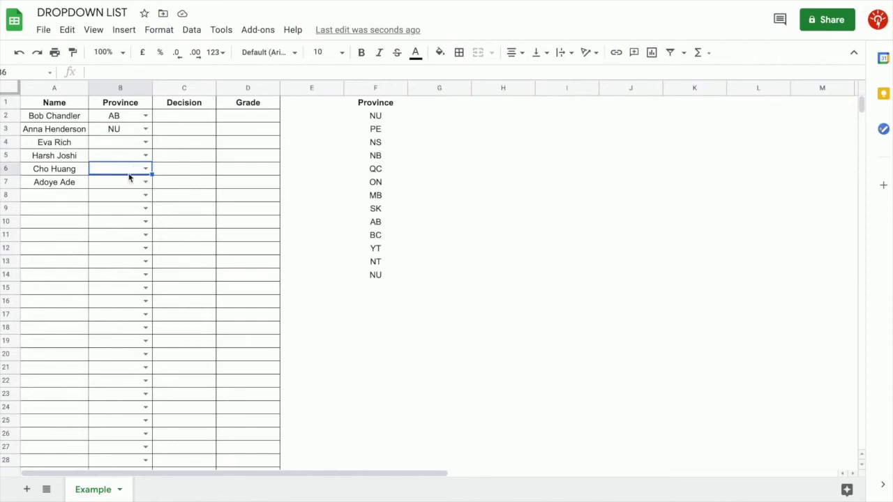
pyautogui.write('TX')
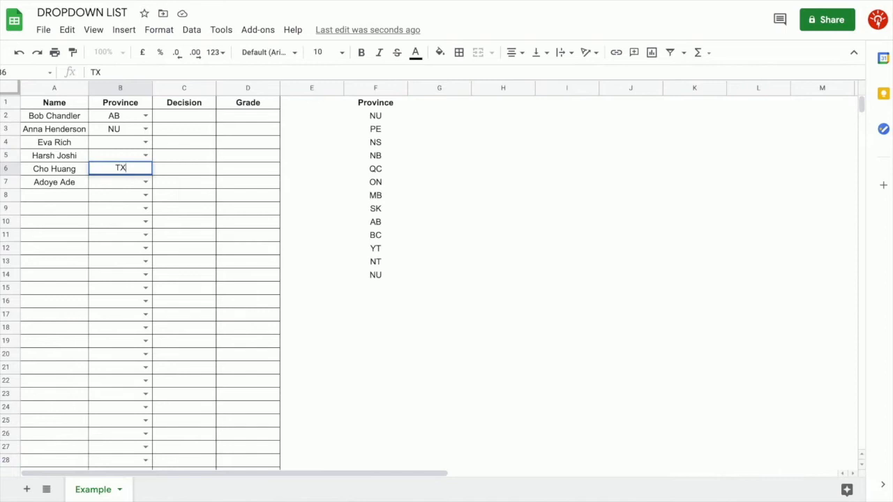
pyautogui.press('Return')
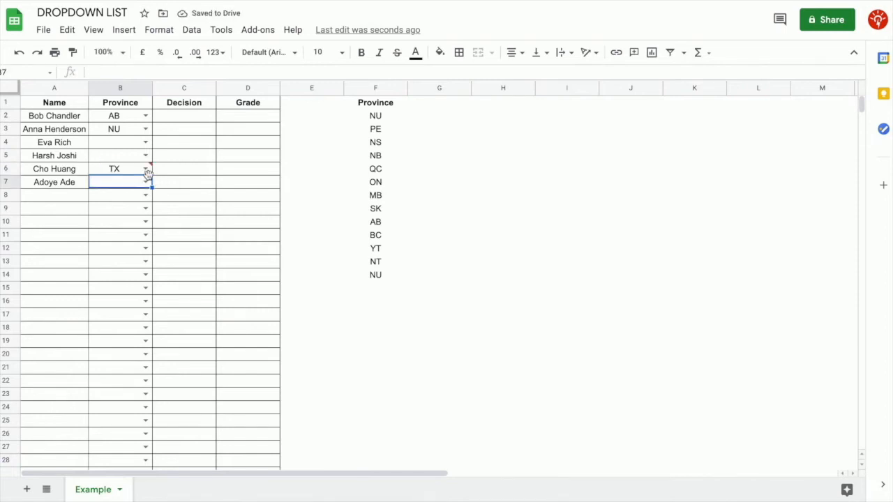
pyautogui.click(129, 172)
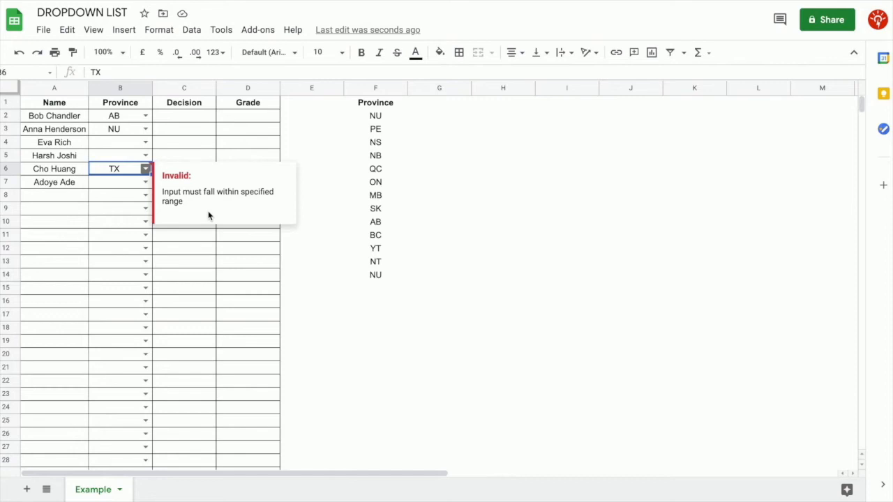
pyautogui.click(128, 120)
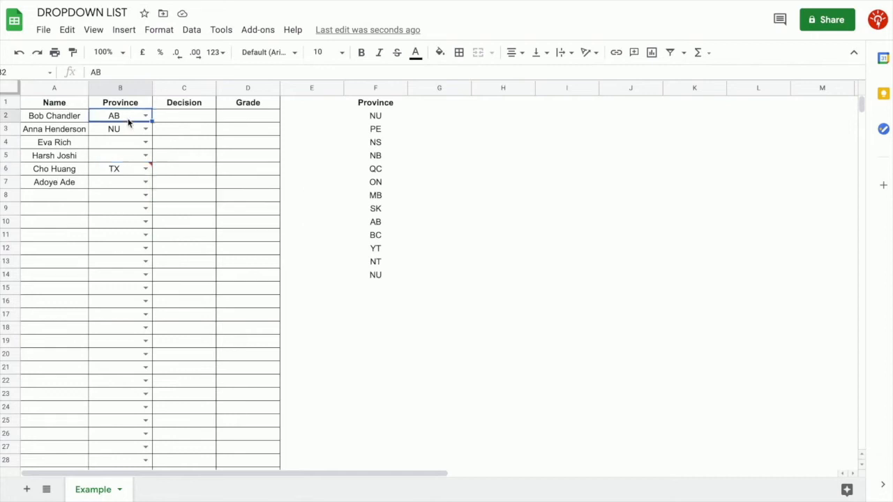
# Remove data validation from the Province range B2:B1000
pyautogui.hotkey('shift', 'Down')
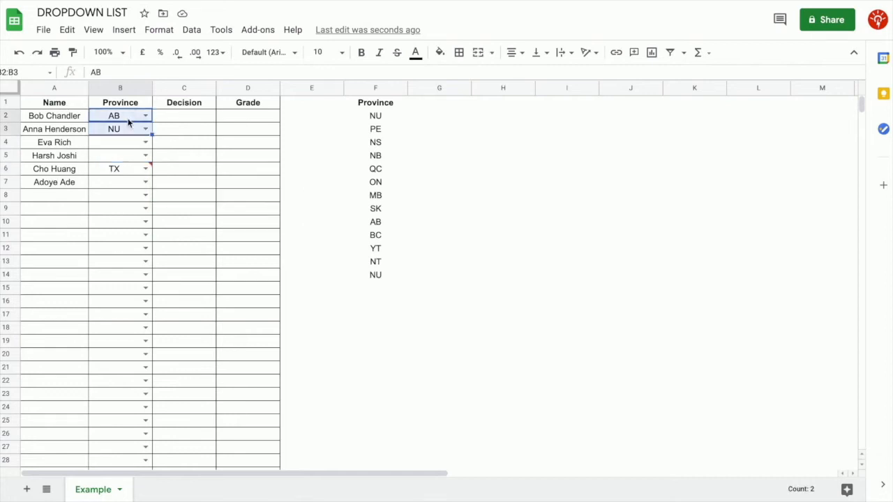
pyautogui.hotkey('ctrl', 'shift', 'Down')
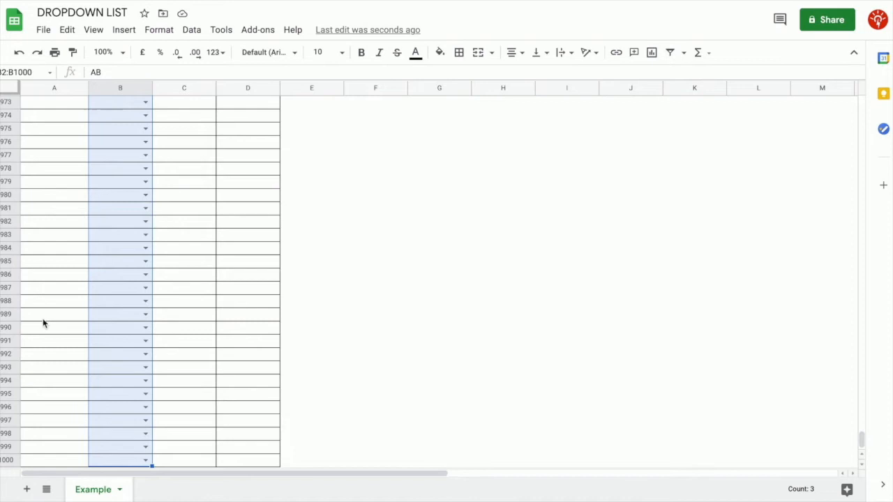
pyautogui.click(191, 30)
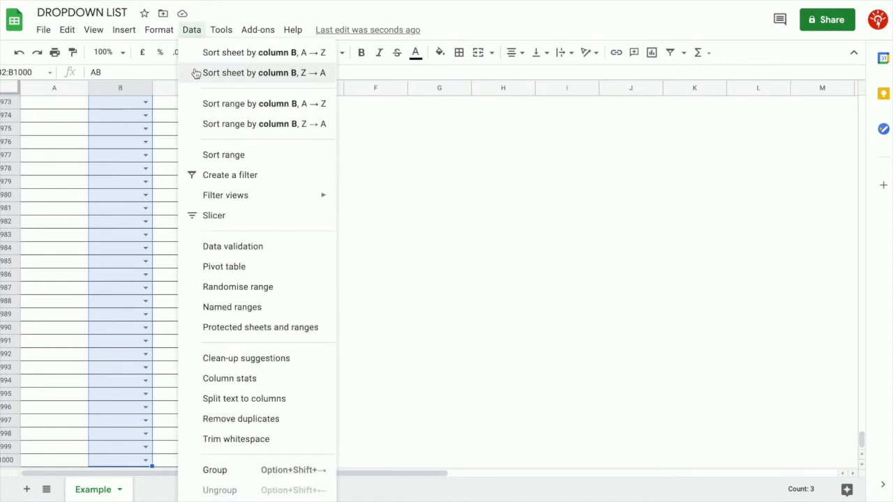
pyautogui.click(218, 250)
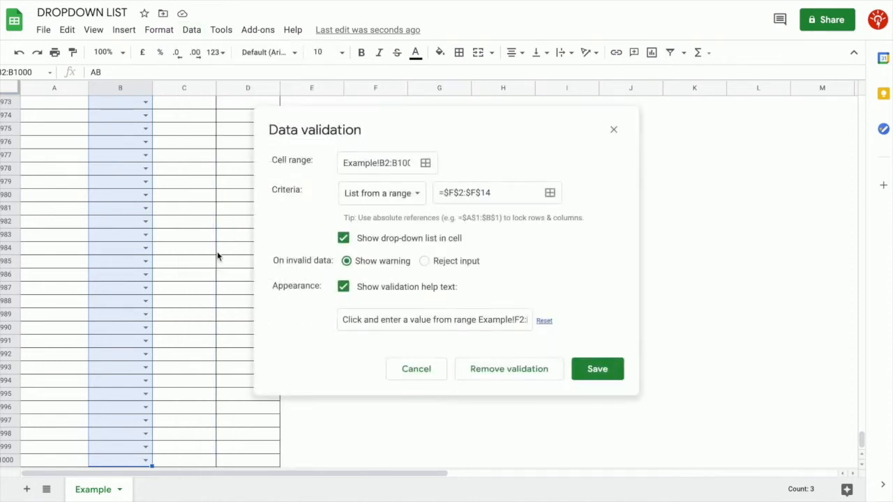
pyautogui.click(509, 370)
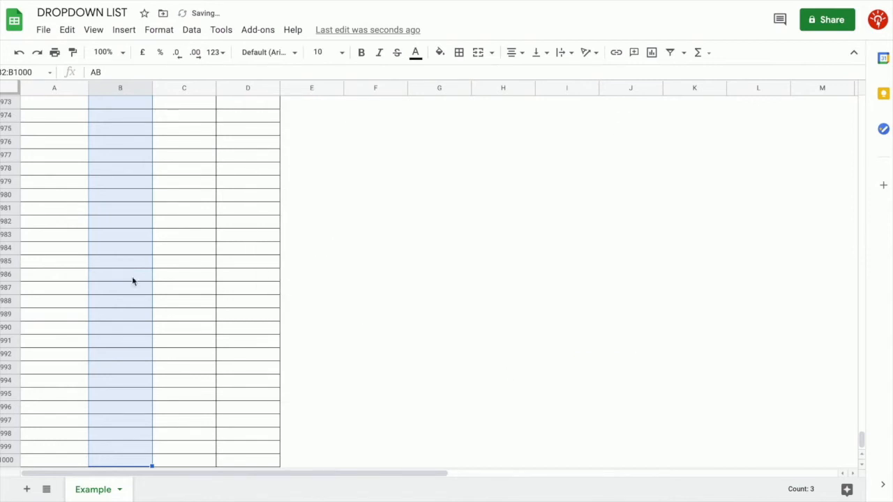
# Clear the AB, NU and TX entries from Province cells B2:B6
pyautogui.moveTo(861, 438); pyautogui.dragTo(856, 86)
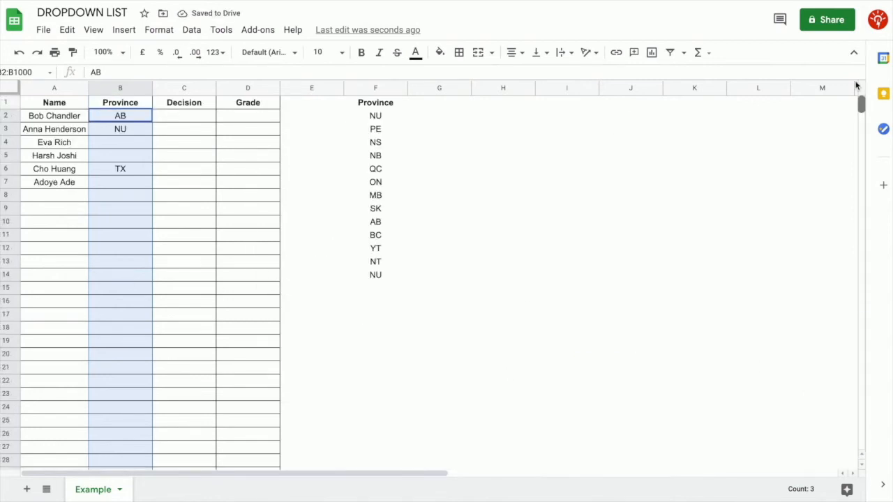
pyautogui.click(120, 196)
pyautogui.click(129, 146)
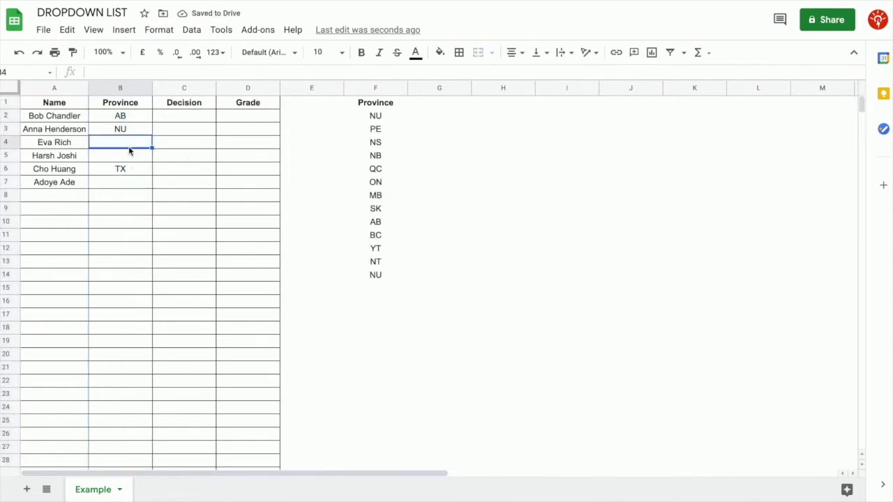
pyautogui.click(162, 174)
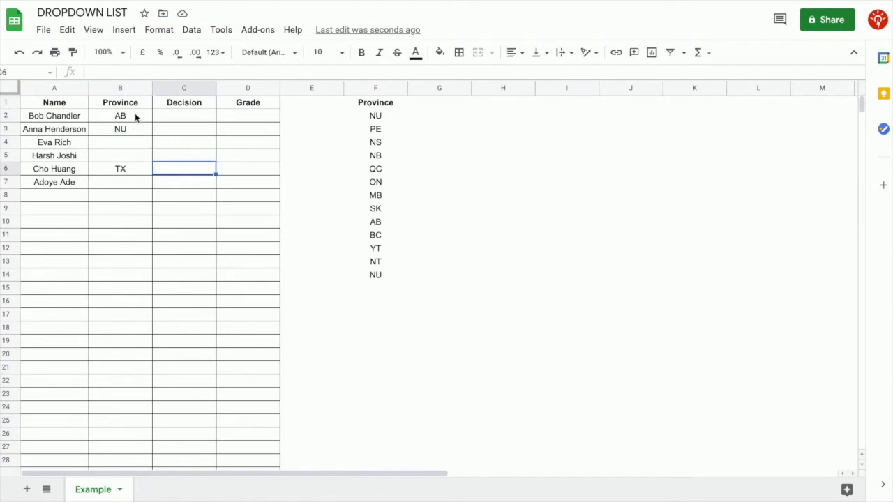
pyautogui.moveTo(135, 113); pyautogui.dragTo(131, 168)
pyautogui.press('Delete')
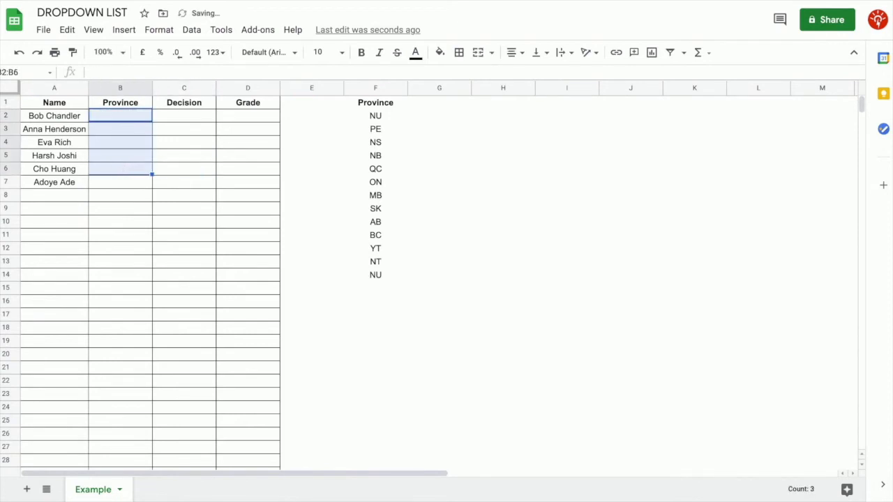
pyautogui.click(149, 200)
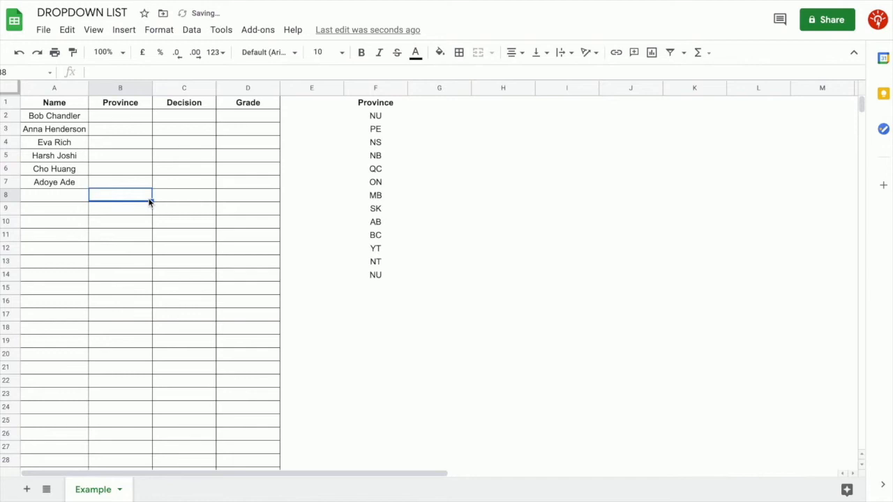
# Restore the Province dropdown validation with undo/redo and choose MB for cell B3
pyautogui.hotkey('ctrl', 'z')
pyautogui.hotkey('ctrl', 'z')
pyautogui.hotkey('ctrl', 'z')
pyautogui.hotkey('ctrl', 'z')
pyautogui.hotkey('ctrl', 'z')
pyautogui.hotkey('ctrl', 'y')
pyautogui.click(162, 175)
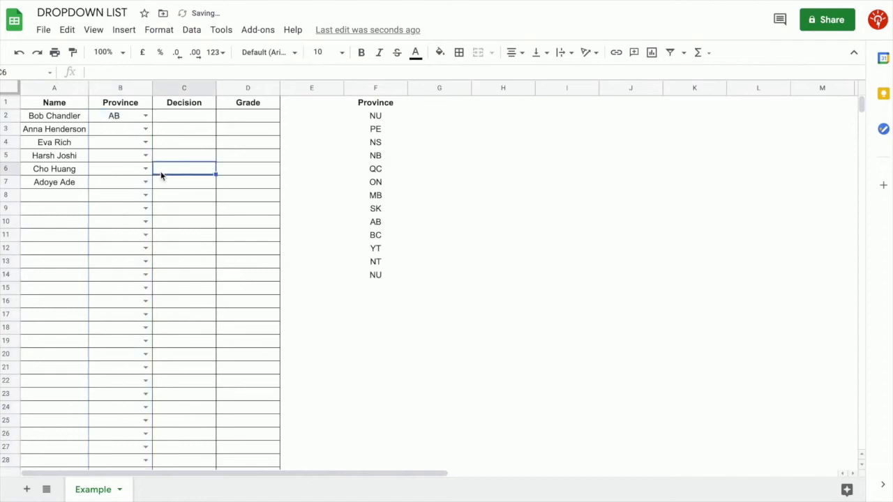
pyautogui.click(145, 130)
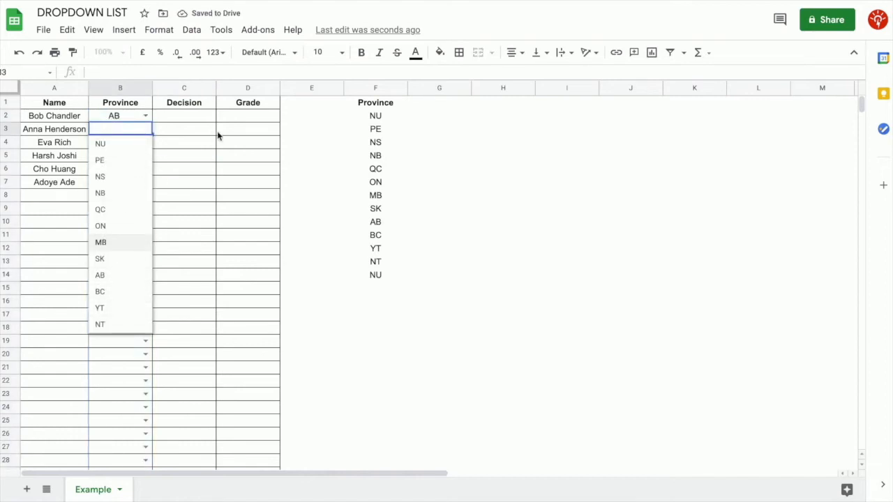
pyautogui.press('Return')
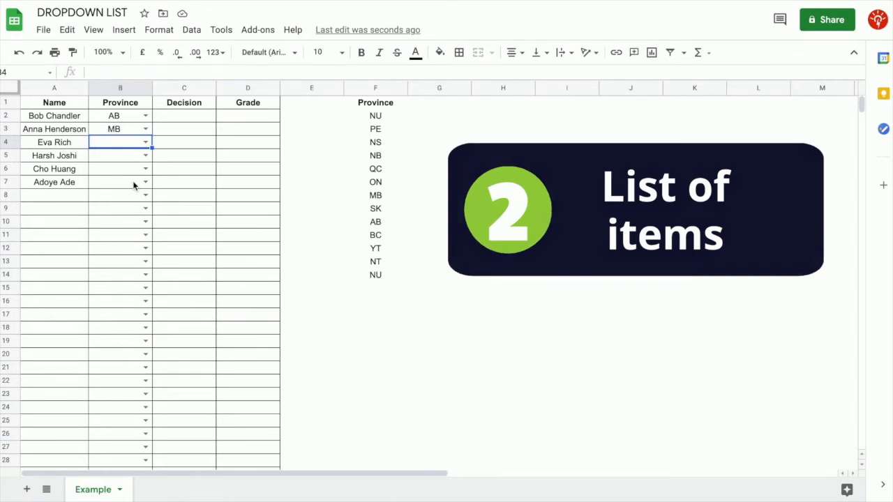
# Give Decision cells C2:C1000 a rejecting list-of-items rule: Yes,No,Undecided
pyautogui.click(201, 123)
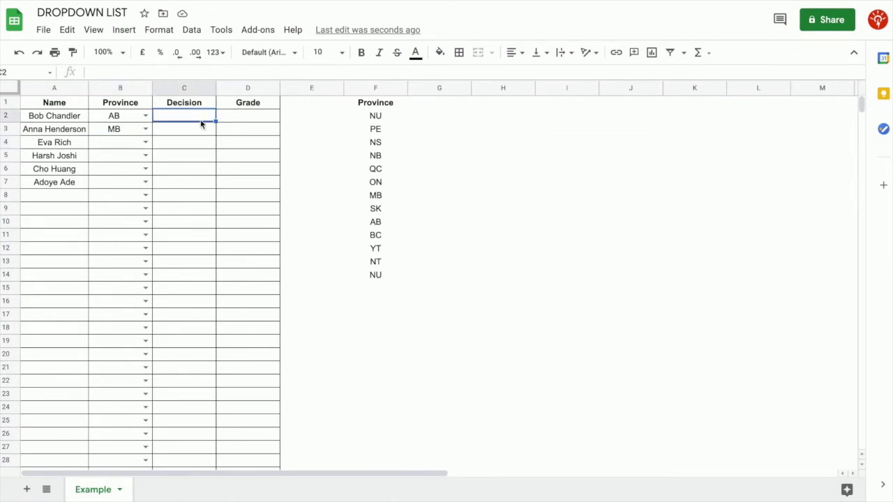
pyautogui.hotkey('ctrl', 'shift', 'Down')
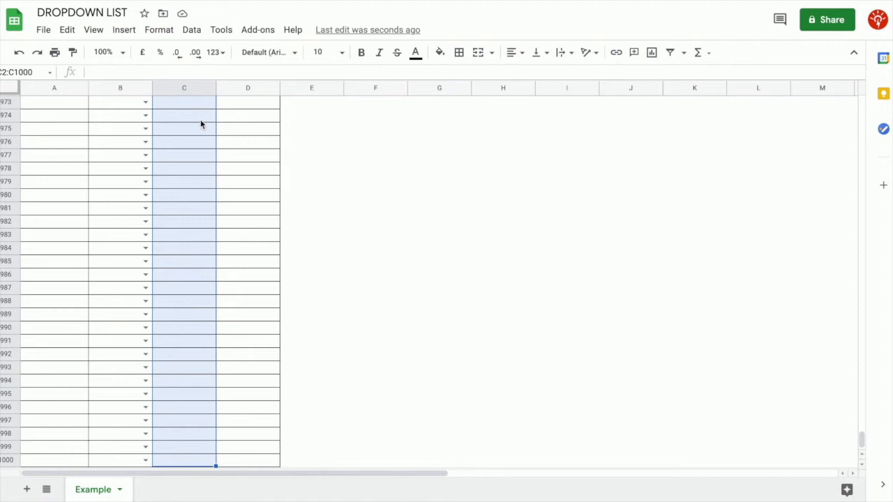
pyautogui.click(196, 33)
pyautogui.click(237, 244)
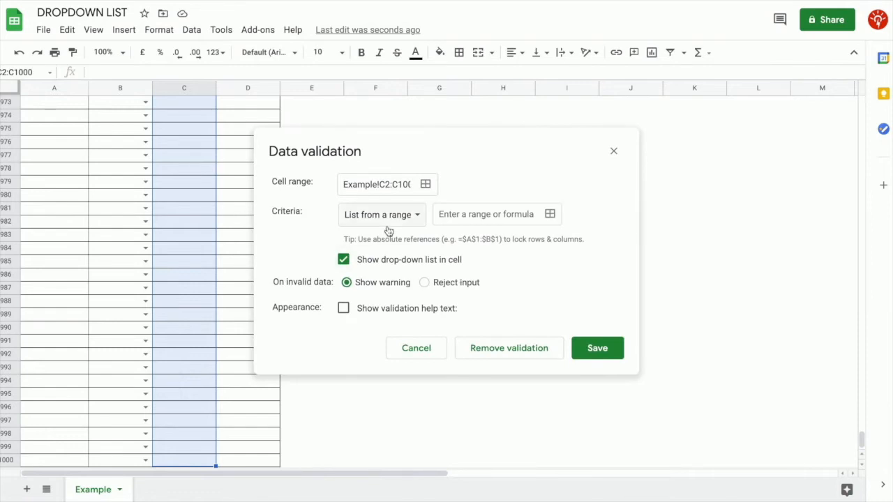
pyautogui.click(416, 227)
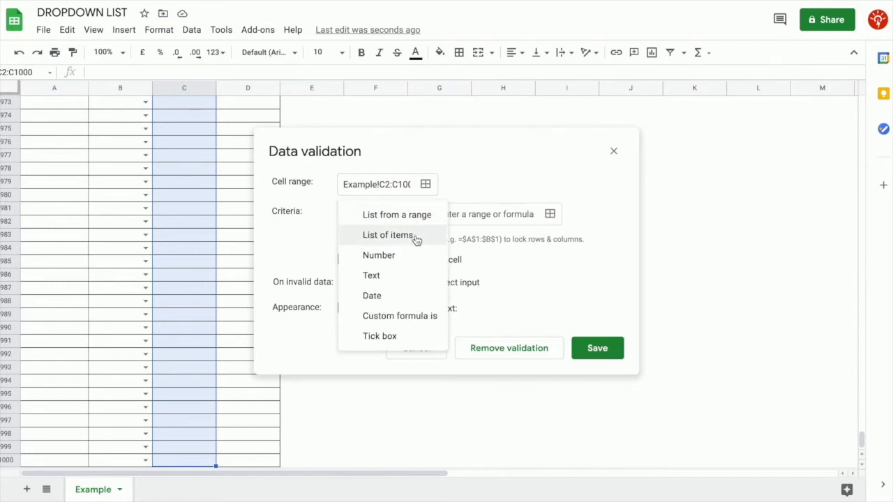
pyautogui.click(417, 239)
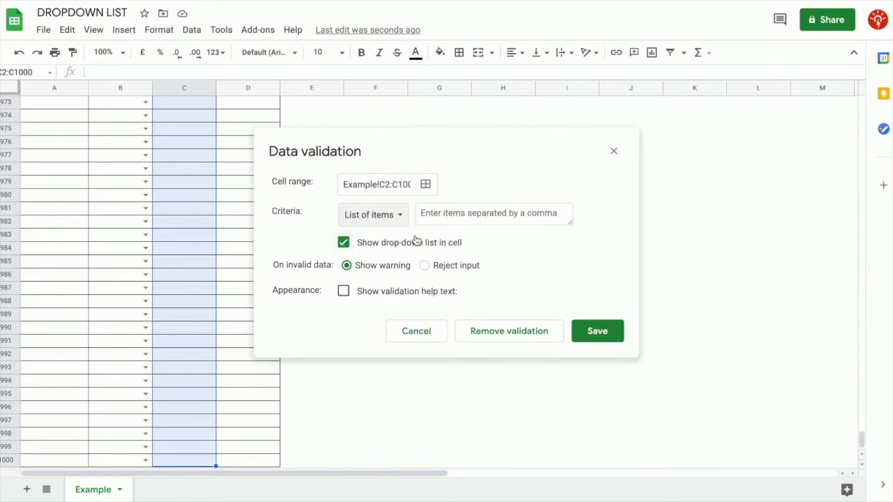
pyautogui.click(516, 220)
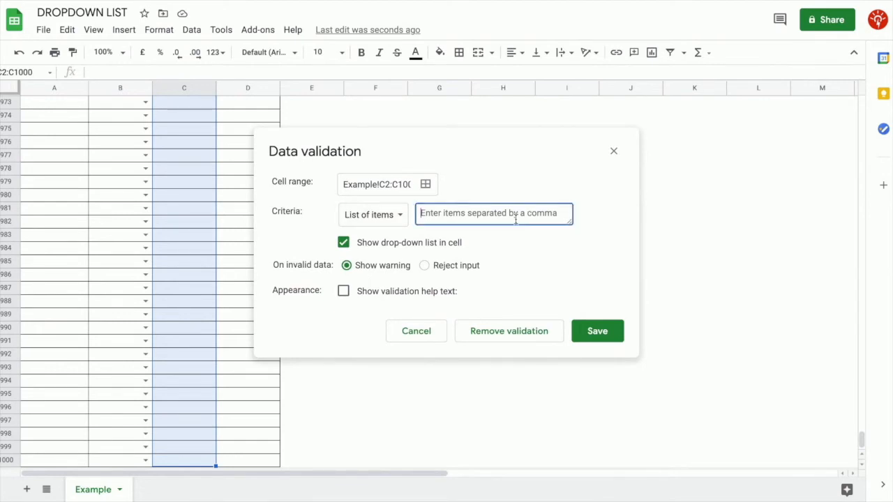
pyautogui.write('Yes,')
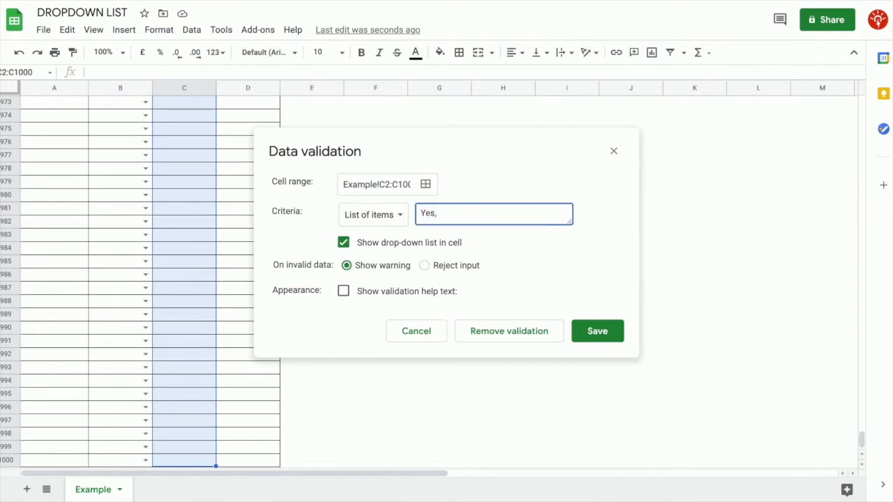
pyautogui.write('No,Undecided')
pyautogui.click(424, 265)
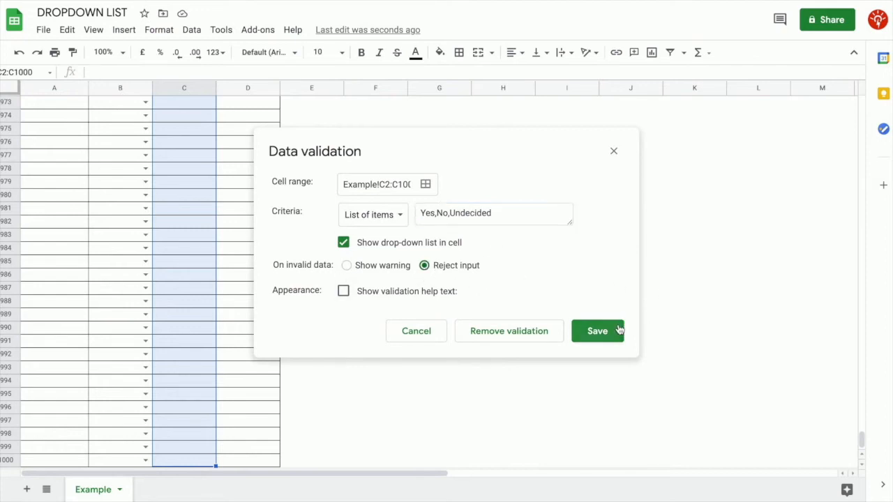
pyautogui.click(599, 333)
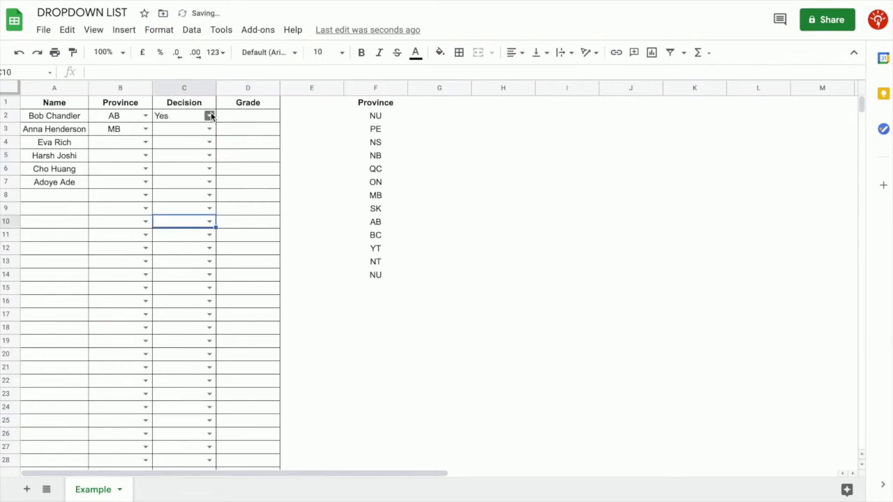
# Set the first person's decision in C2 to Undecided
pyautogui.click(210, 116)
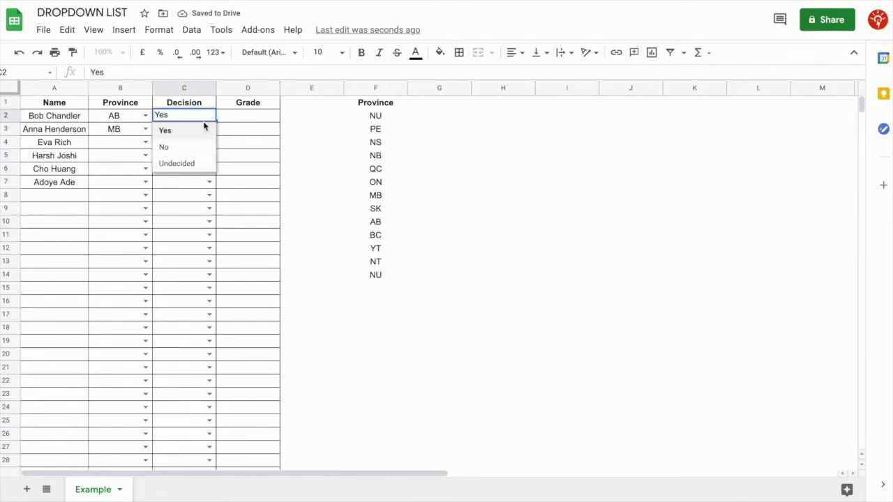
pyautogui.click(198, 162)
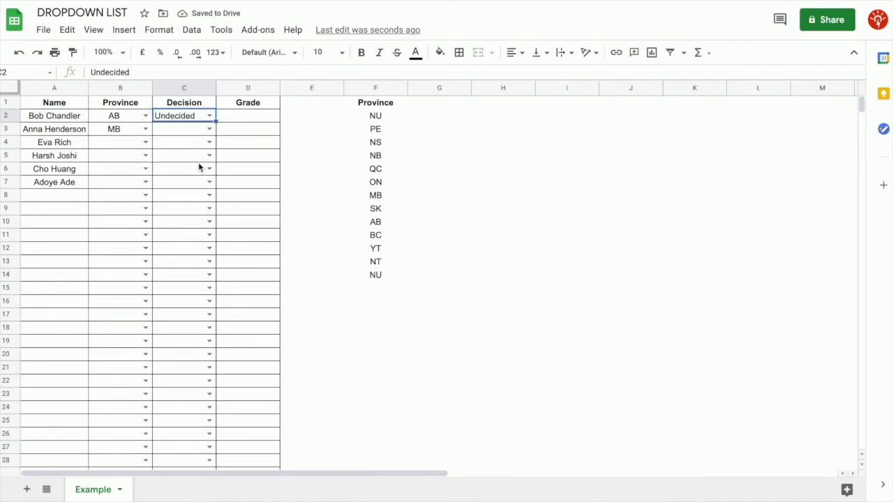
pyautogui.click(260, 123)
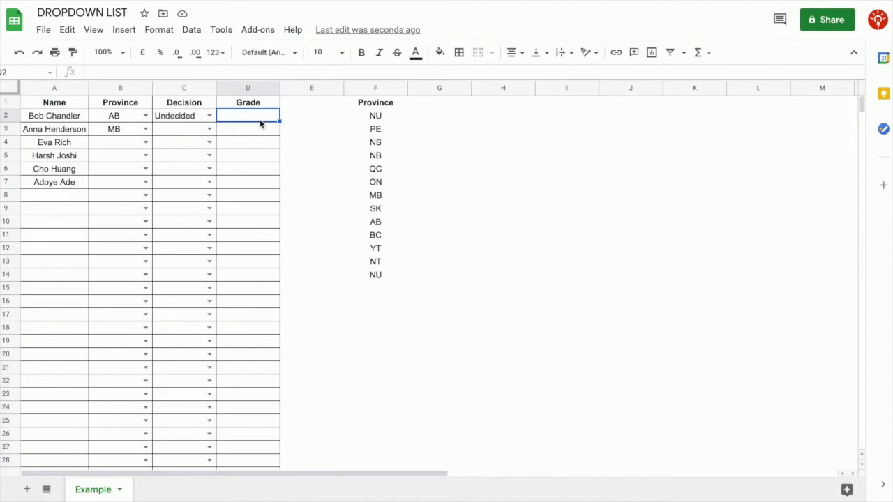
# Give Grade cells D2:D1000 a rejecting 1,2,3,4,5 list rule with help text
pyautogui.hotkey('ctrl', 'shift', 'Down')
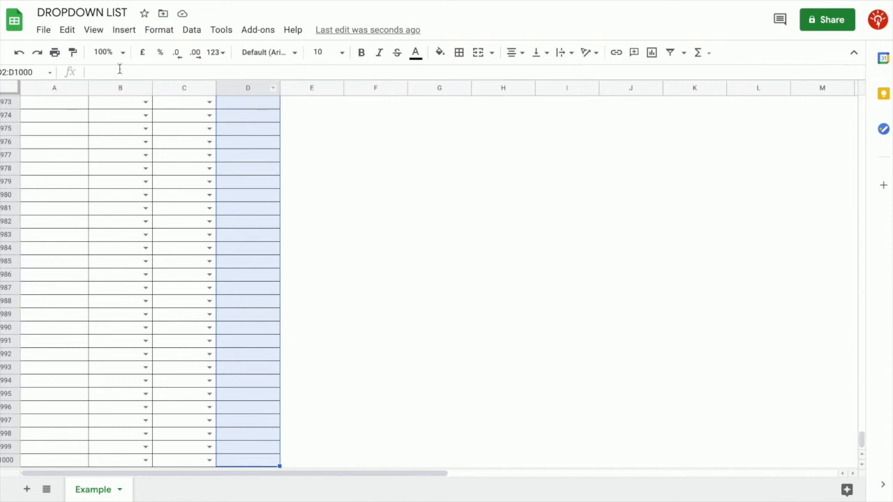
pyautogui.click(192, 32)
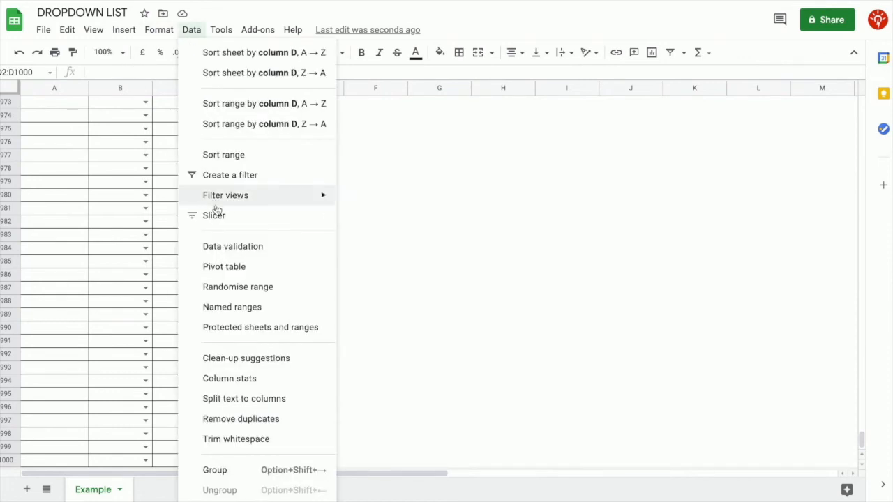
pyautogui.click(222, 253)
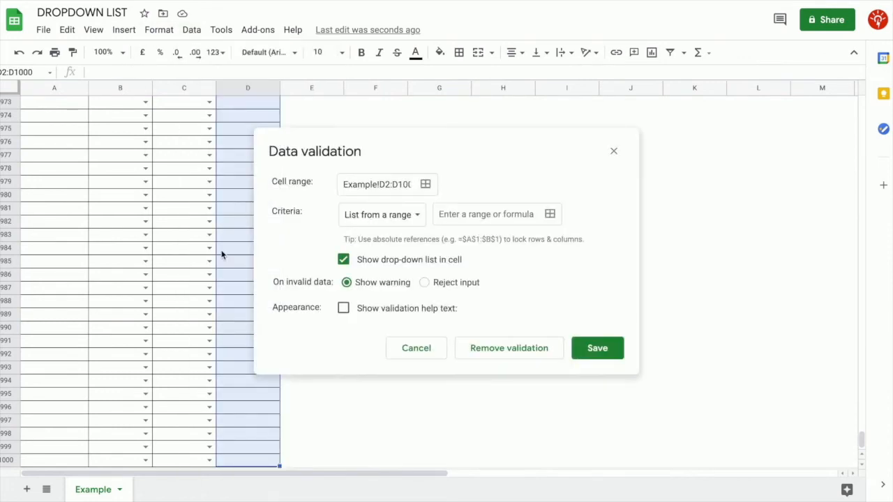
pyautogui.click(420, 222)
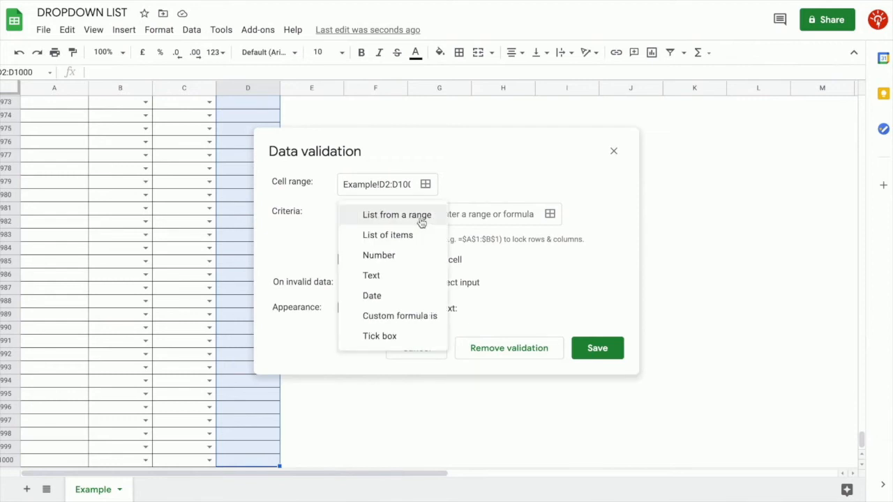
pyautogui.click(416, 236)
pyautogui.click(467, 213)
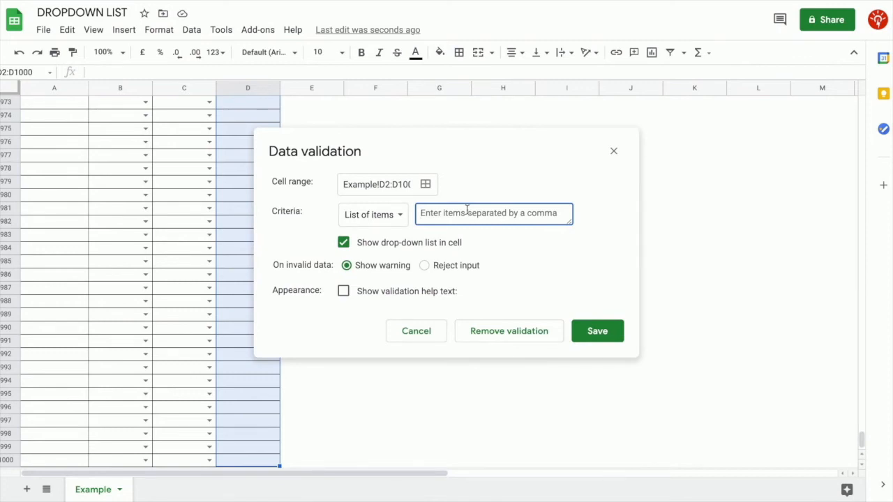
pyautogui.write('1')
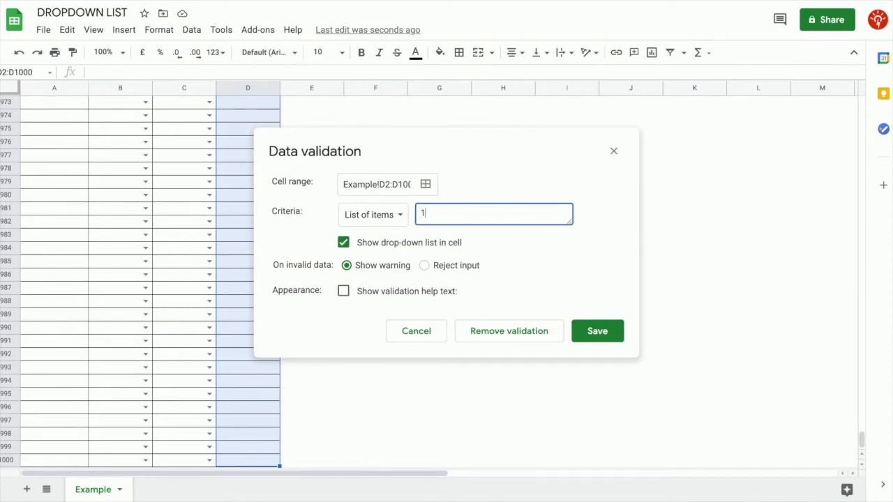
pyautogui.write(',2,3,4,5')
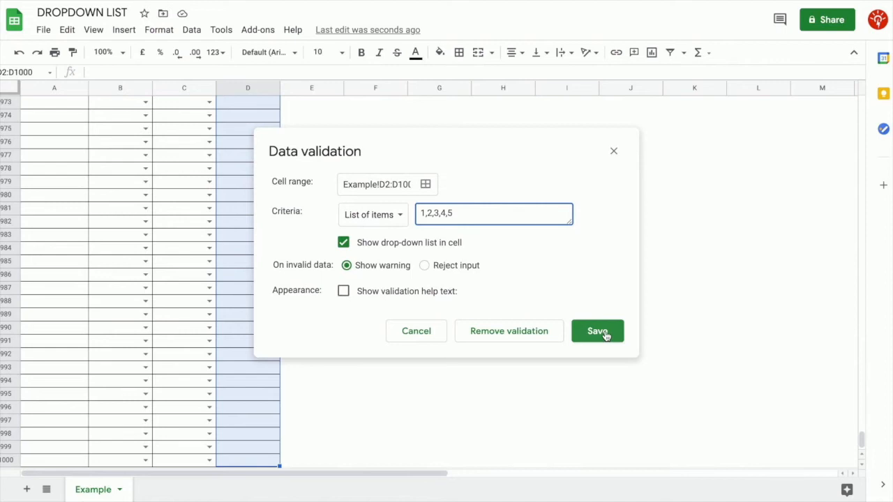
pyautogui.click(426, 266)
pyautogui.click(345, 296)
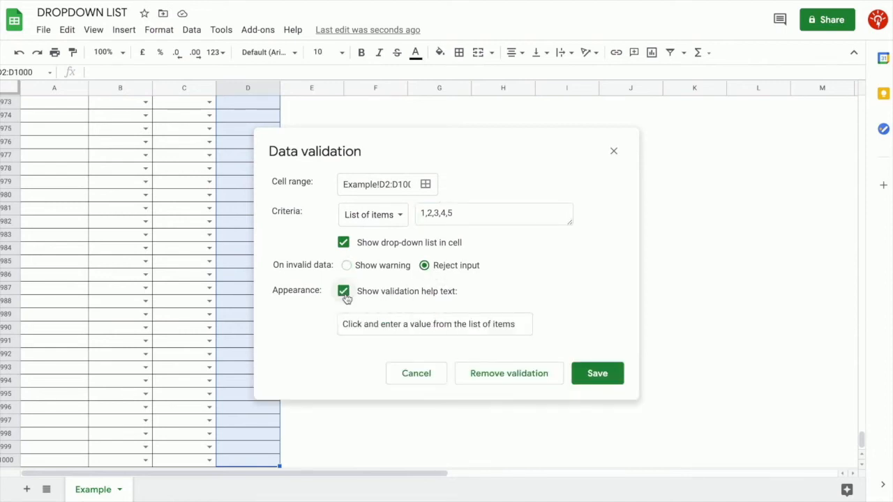
pyautogui.click(591, 373)
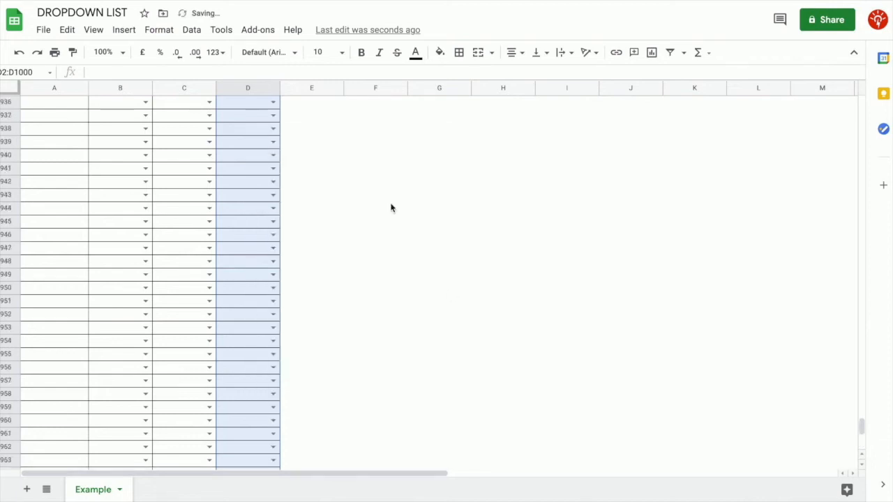
# Pick grade 2 in D2 and 4 in D6, then enter 3 in D3 and dismiss the warning
pyautogui.moveTo(862, 424); pyautogui.dragTo(862, 98)
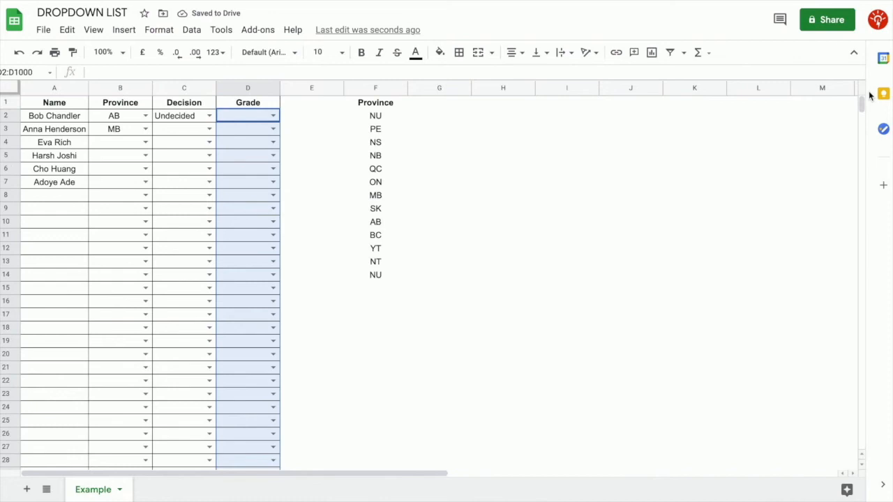
pyautogui.click(298, 183)
pyautogui.click(273, 116)
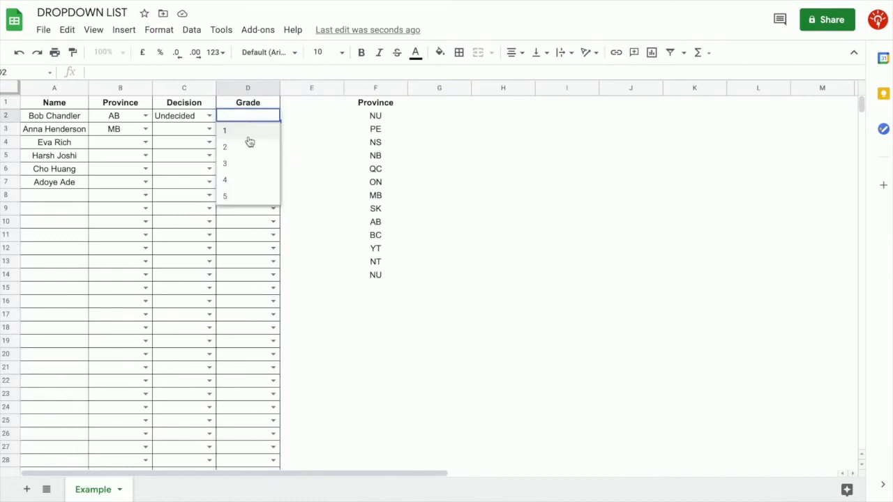
pyautogui.click(248, 143)
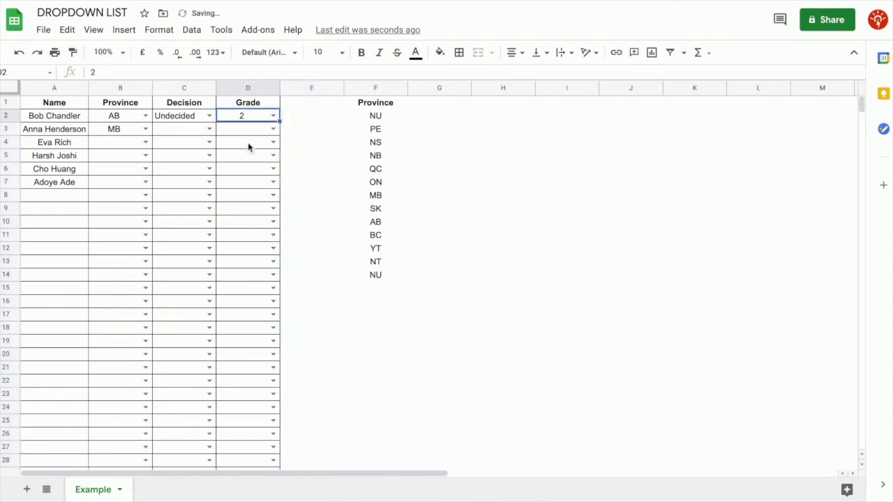
pyautogui.click(274, 169)
pyautogui.click(230, 238)
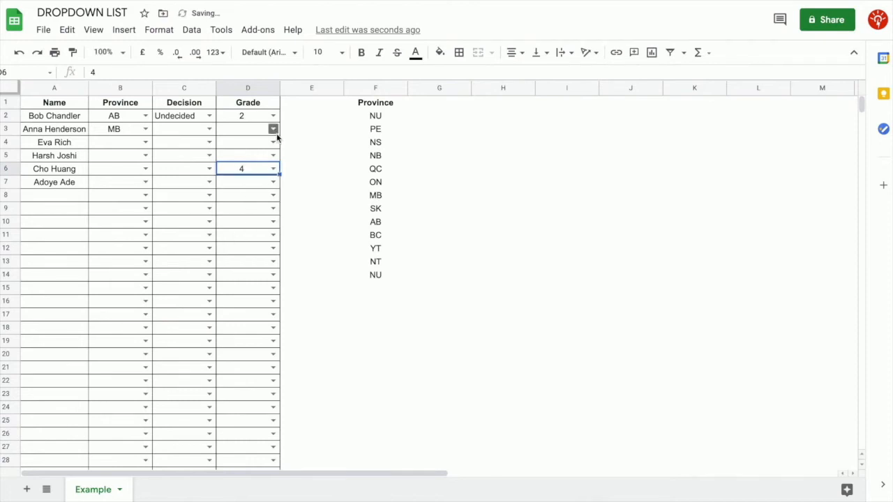
pyautogui.click(272, 129)
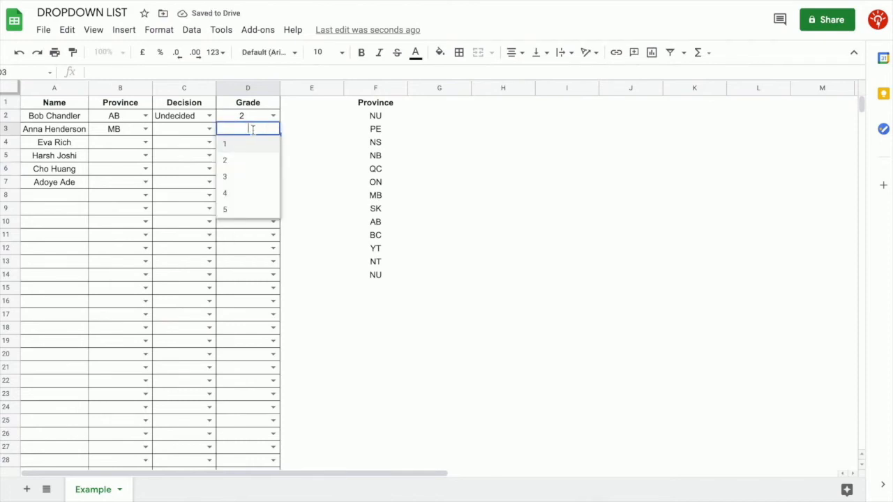
pyautogui.write('3')
pyautogui.press('Return')
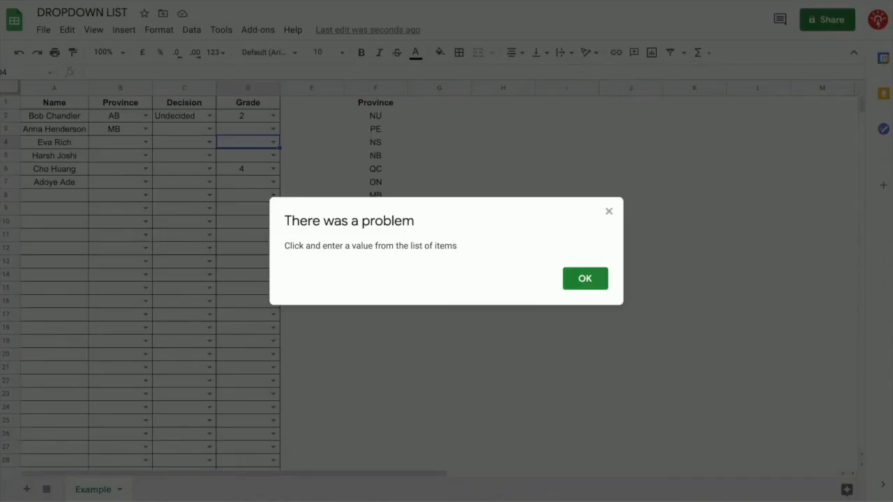
pyautogui.click(584, 278)
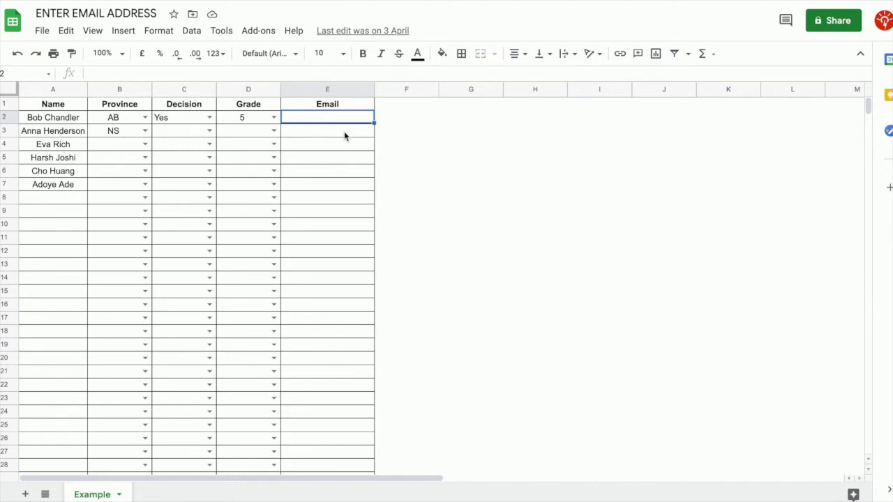
# Add a Text 'is a valid email' rule to E2:E1000 with help text 'Enter a valid email'
pyautogui.hotkey('ctrl', 'shift', 'Down')
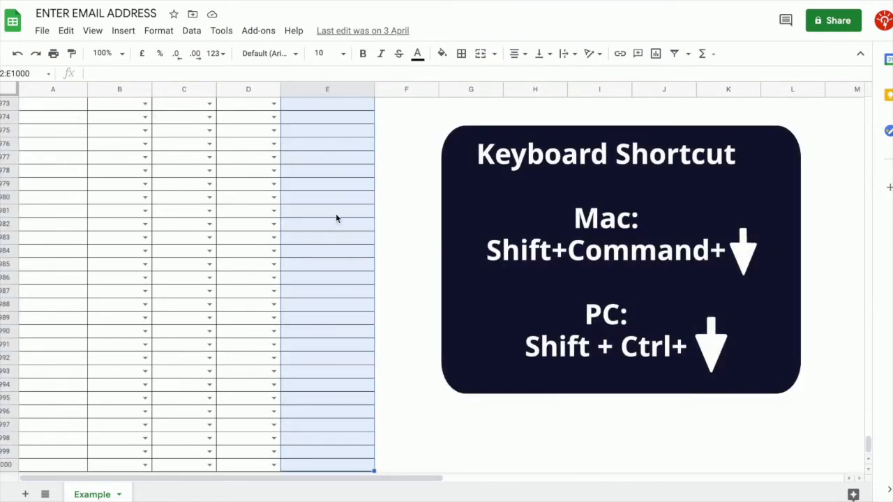
pyautogui.moveTo(869, 445); pyautogui.dragTo(856, 82)
pyautogui.click(192, 31)
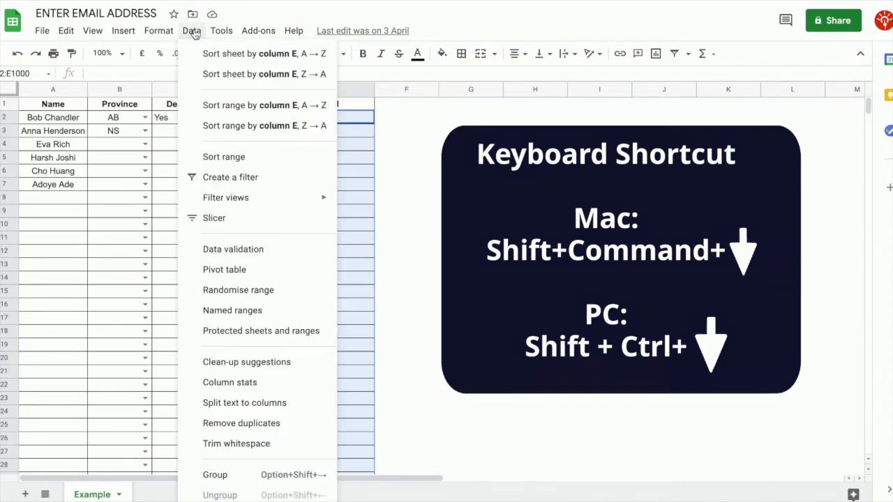
pyautogui.click(233, 249)
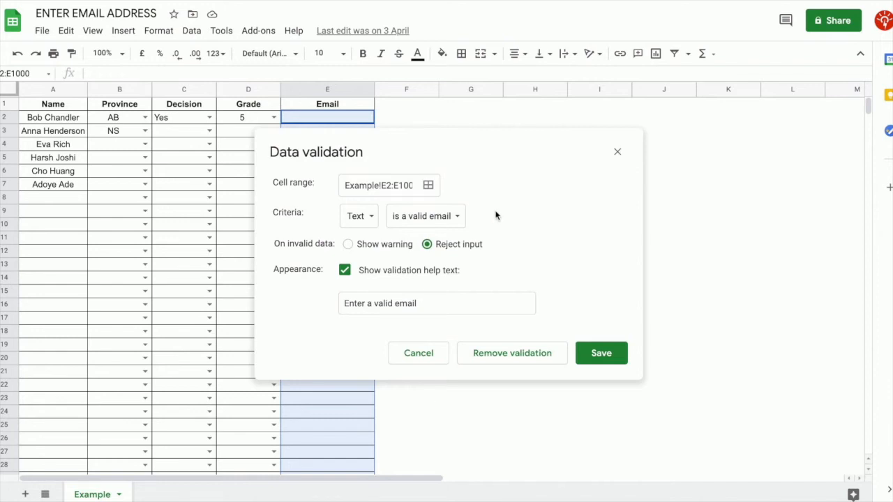
pyautogui.click(371, 219)
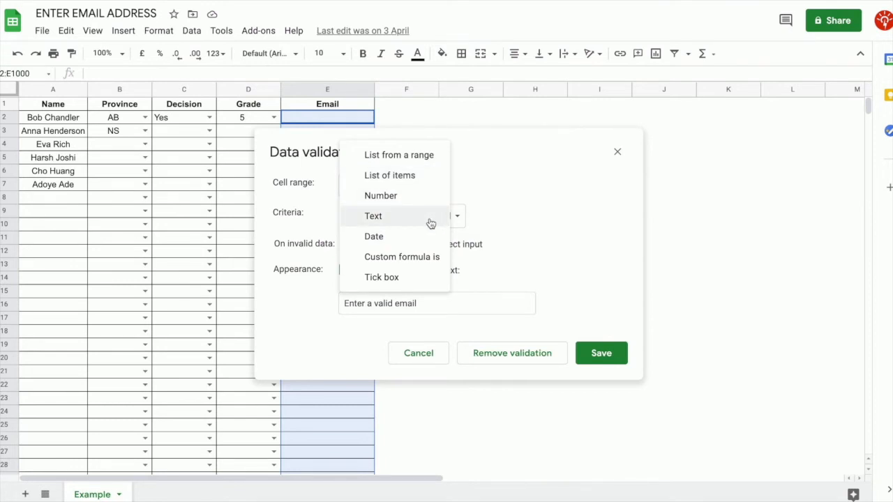
pyautogui.click(400, 217)
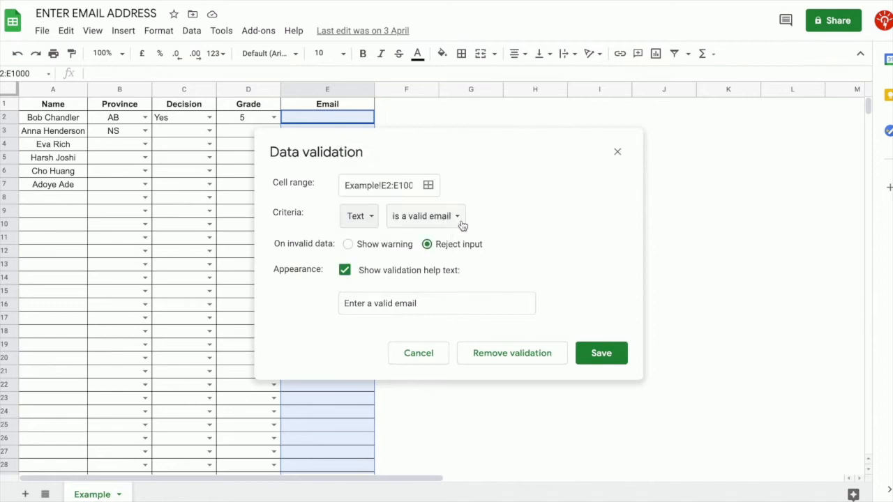
pyautogui.click(461, 224)
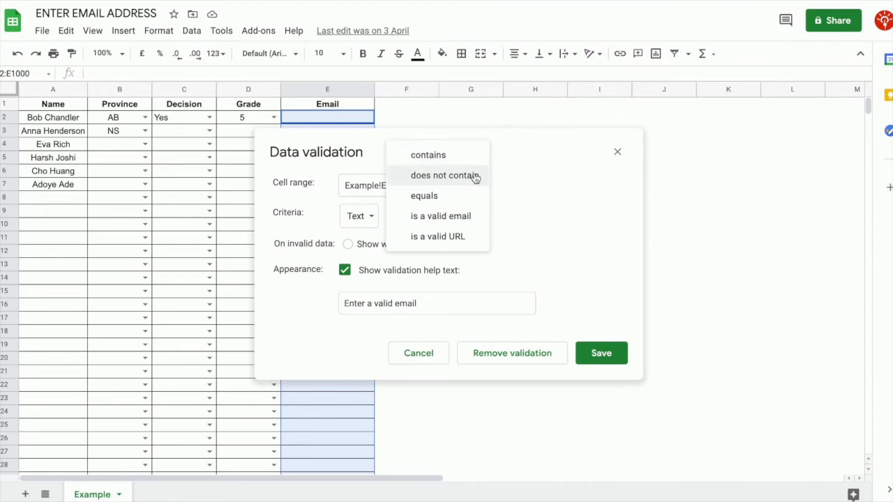
pyautogui.click(478, 215)
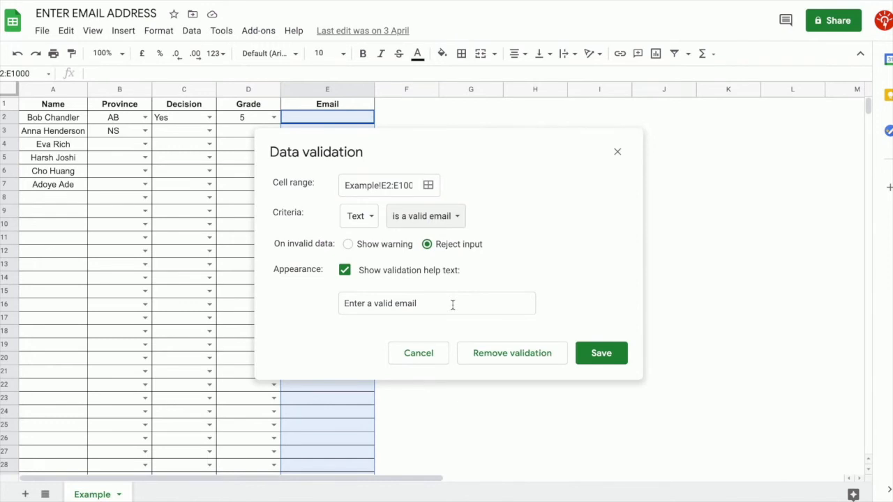
pyautogui.click(601, 354)
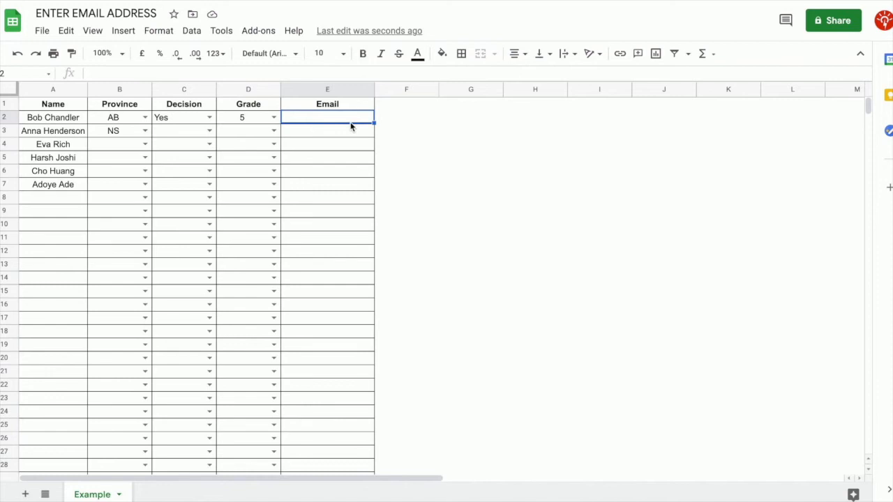
# Enter a sample email address in cell E2
pyautogui.press('Return')
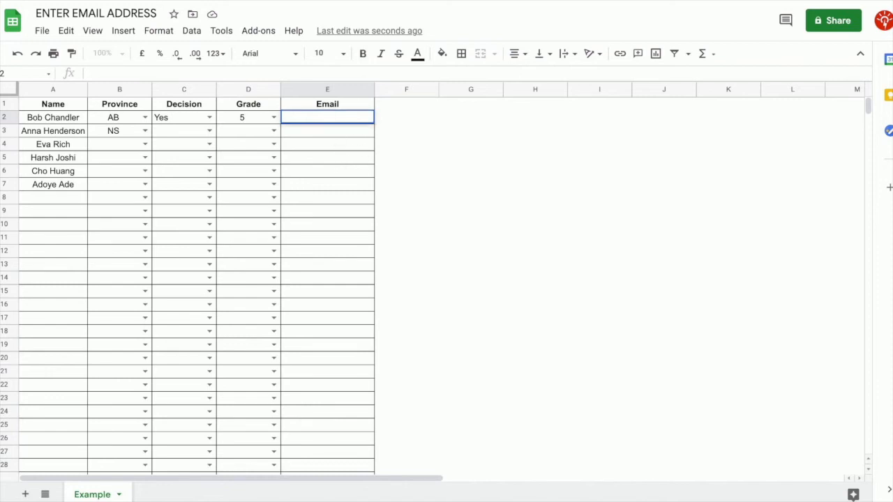
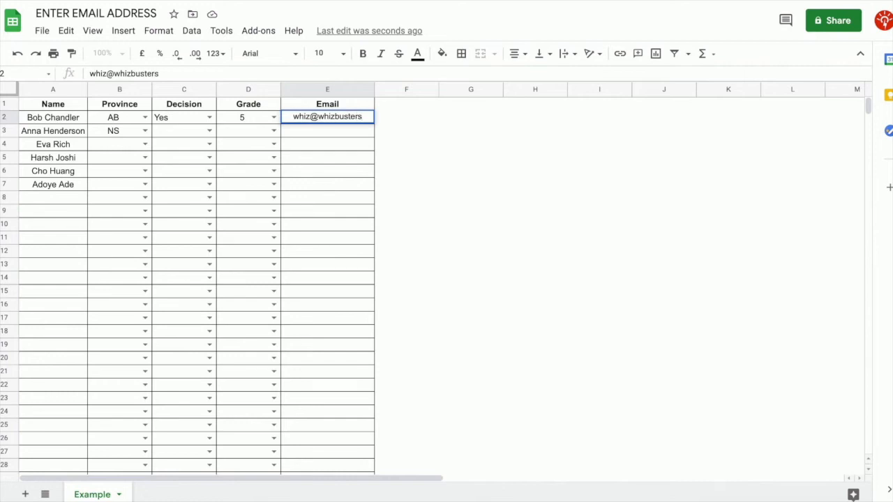
pyautogui.press('Return')
pyautogui.click(343, 208)
pyautogui.click(338, 118)
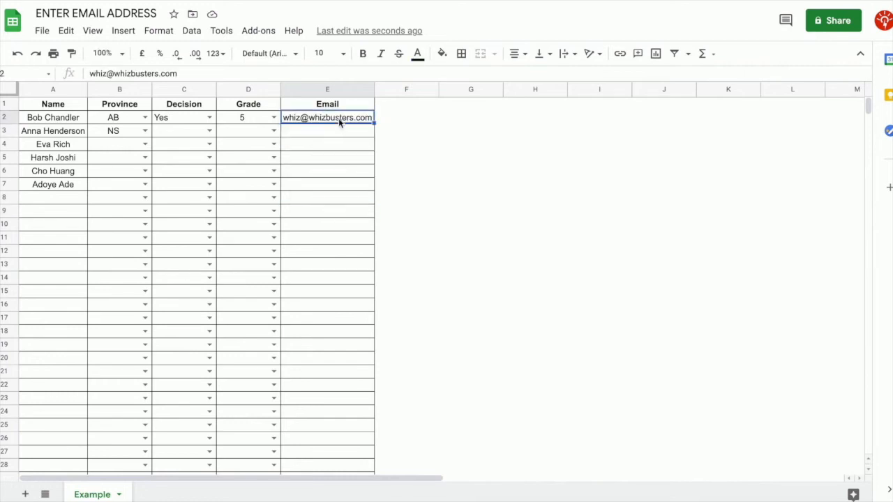
pyautogui.moveTo(353, 124)
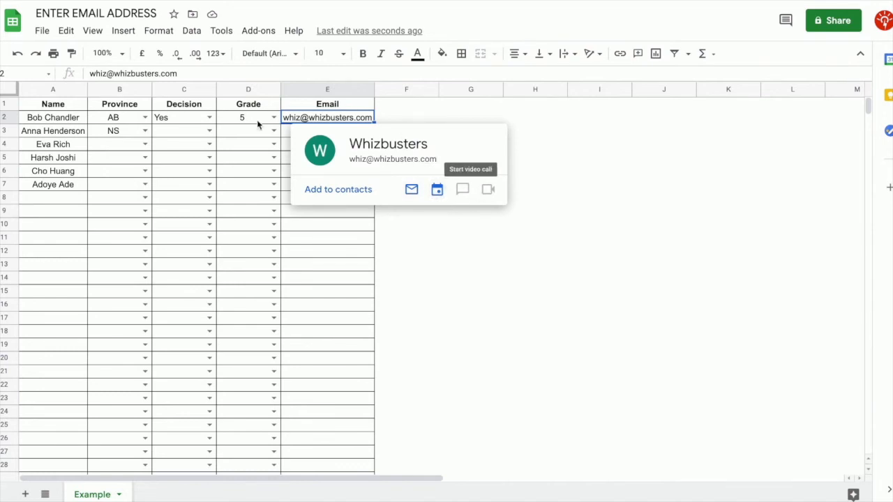
pyautogui.click(268, 145)
# Try entering 'whizbusters' in E3 and dismiss the invalid-email rejection
pyautogui.click(334, 135)
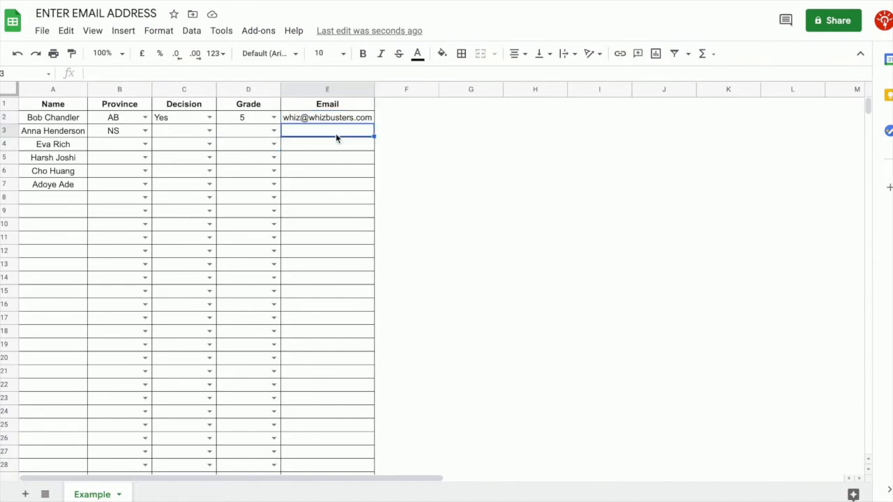
pyautogui.write('whizbusters')
pyautogui.press('Return')
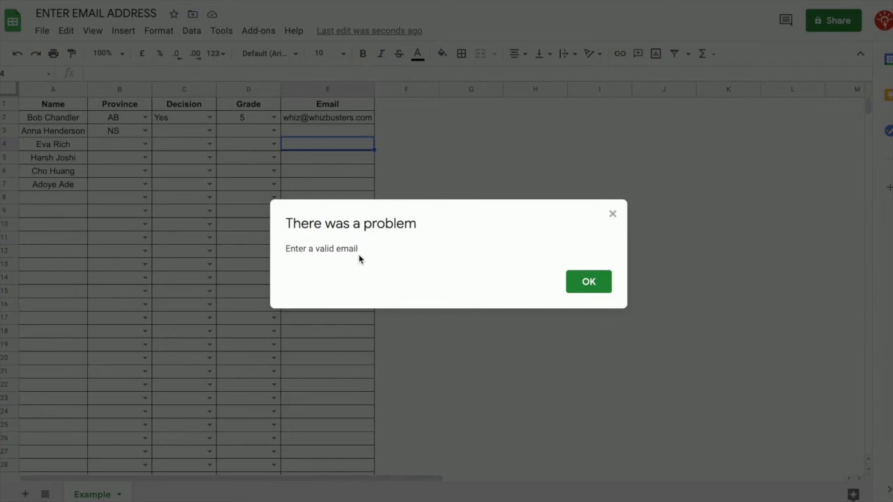
pyautogui.click(590, 287)
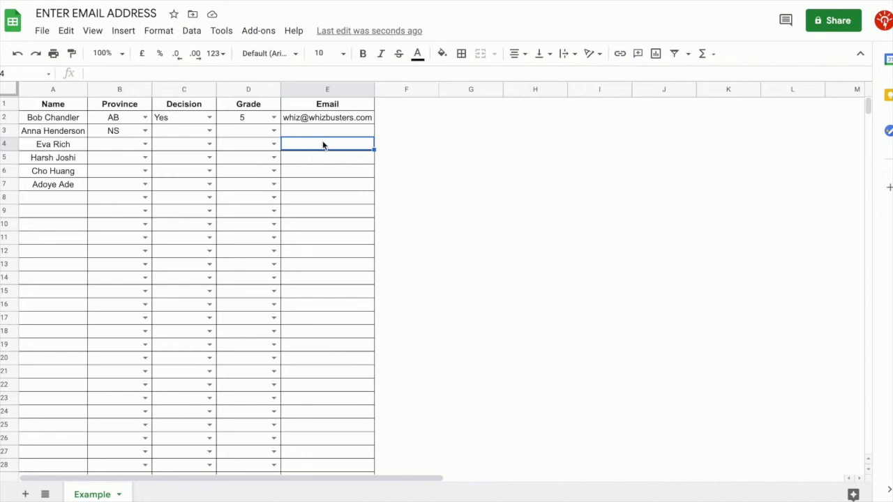
pyautogui.click(349, 134)
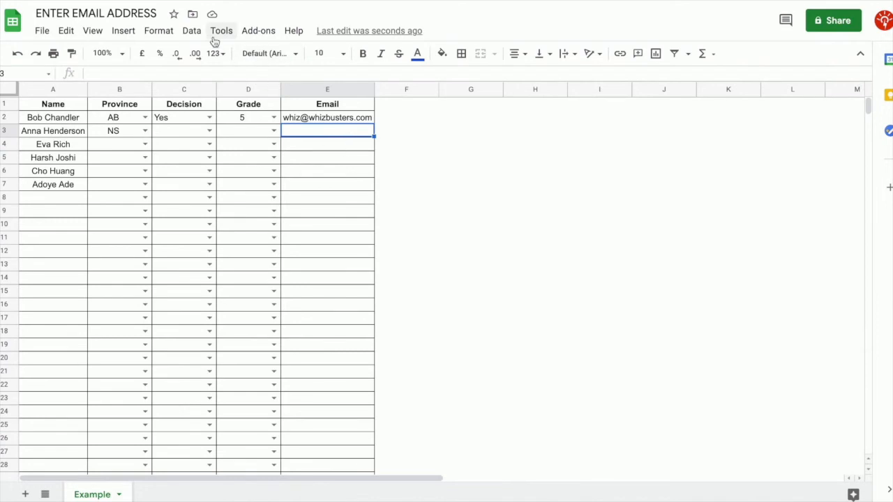
# Switch E3's email rule to show a warning instead of rejecting input
pyautogui.click(192, 32)
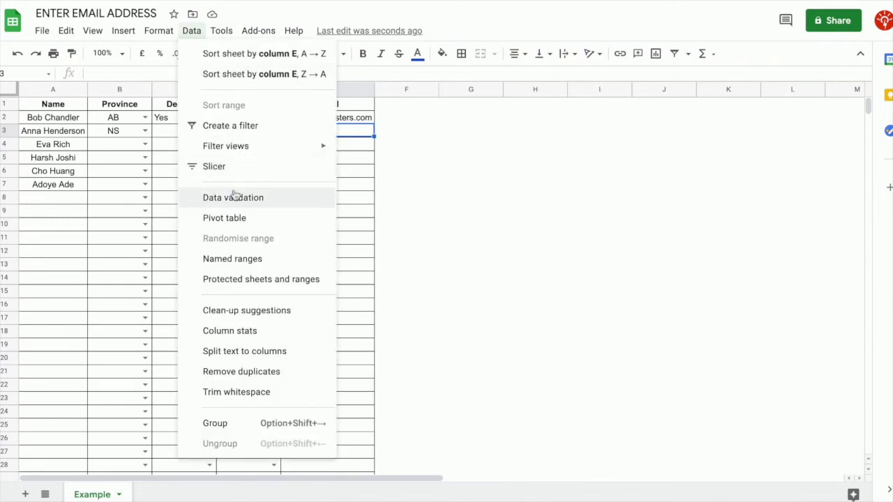
pyautogui.click(234, 197)
pyautogui.click(348, 244)
pyautogui.click(587, 347)
# Enter 'whizbusters' in E3 to see the warning, then delete it
pyautogui.write('whizbusters')
pyautogui.press('Return')
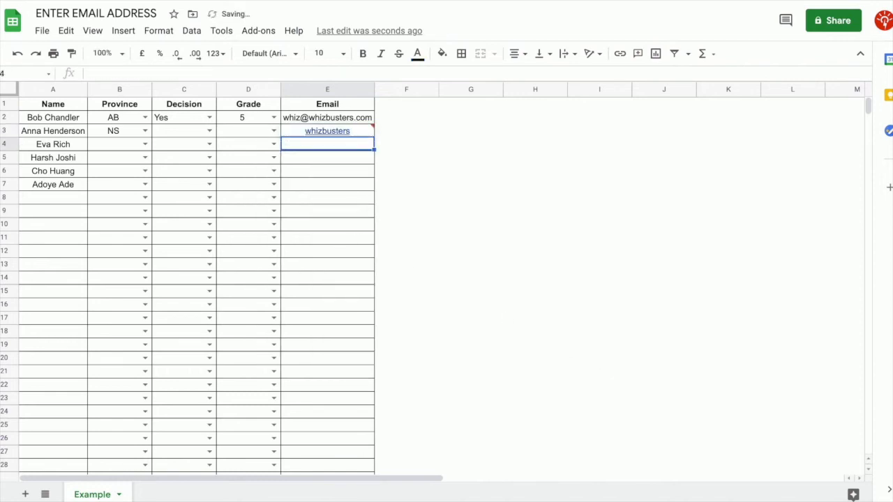
pyautogui.moveTo(374, 134)
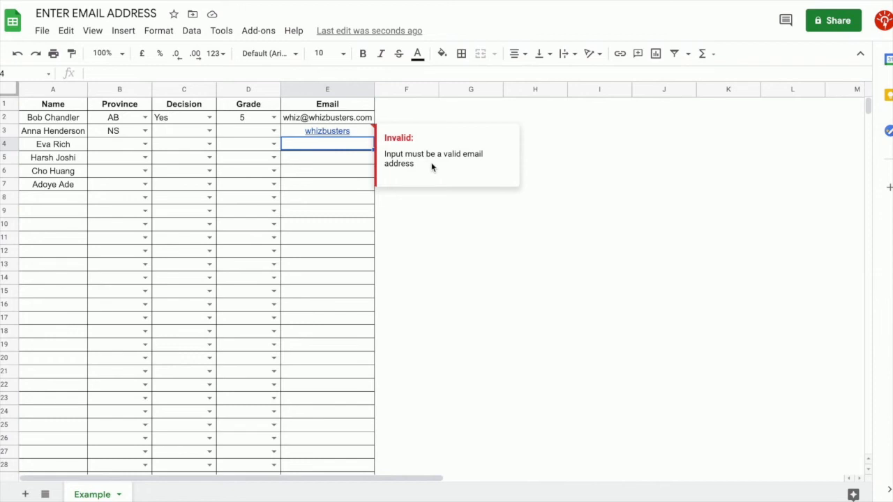
pyautogui.click(370, 137)
pyautogui.press('Delete')
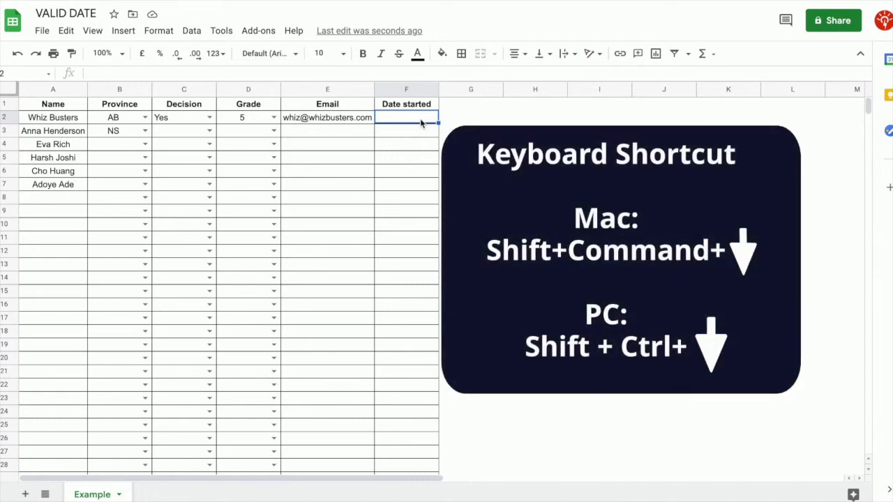
# Apply a Date 'is a valid date' rule to F2:F1000, rejecting input with help text 'Enter a valid date'
pyautogui.hotkey('ctrl', 'shift', 'Down')
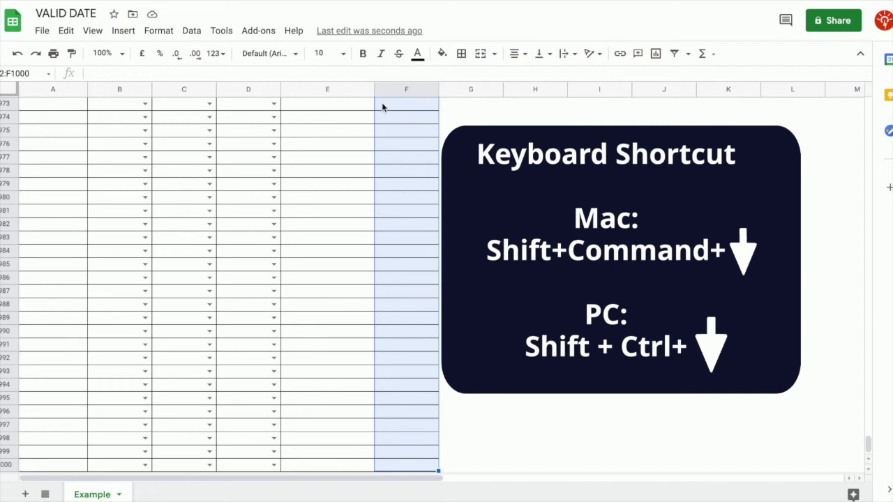
pyautogui.click(191, 30)
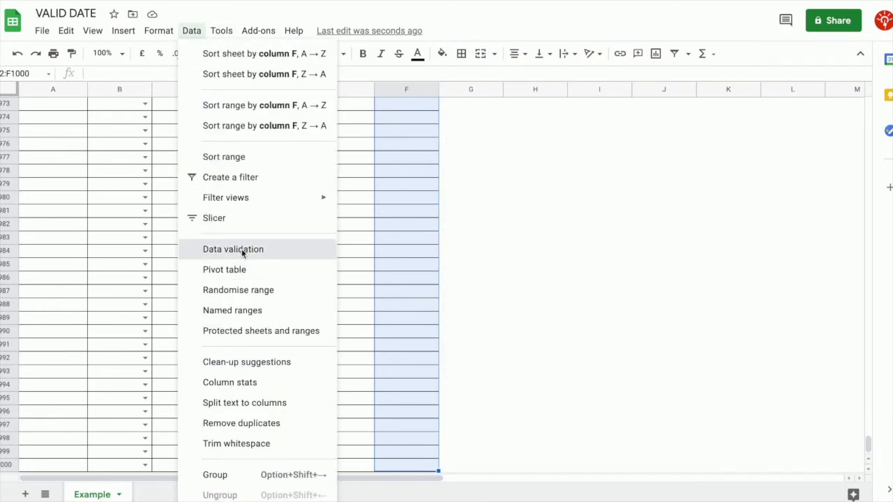
pyautogui.click(242, 249)
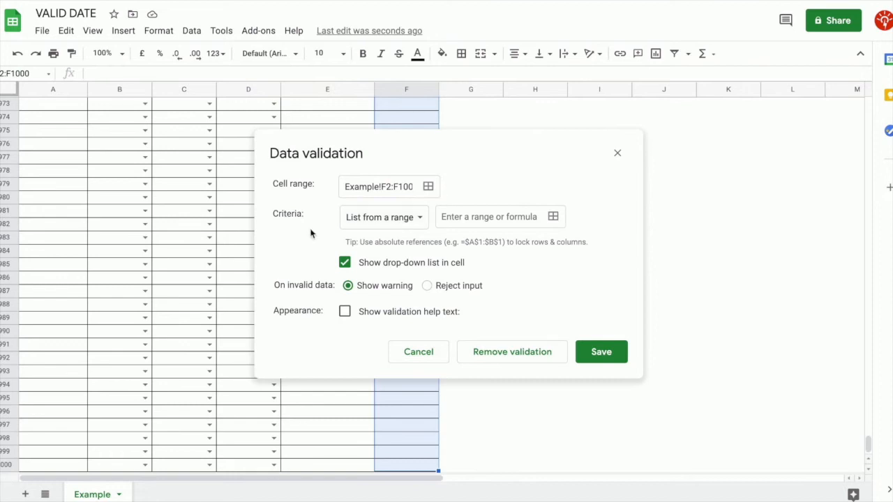
pyautogui.click(416, 221)
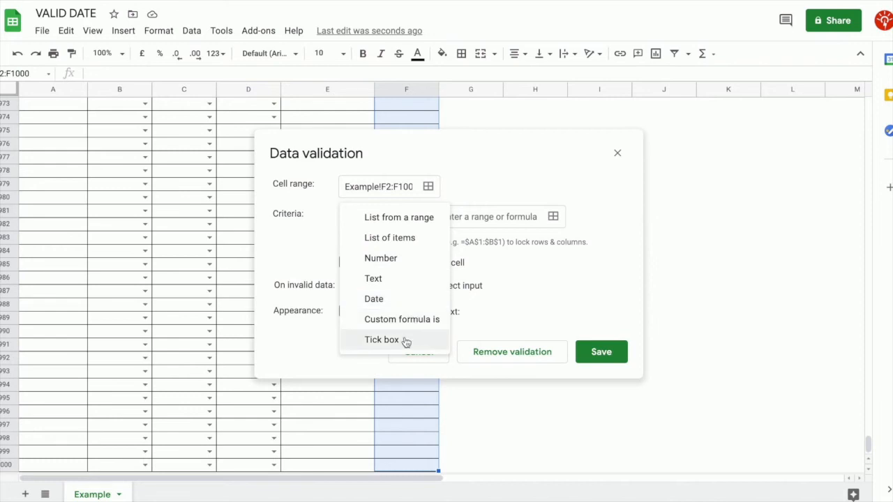
pyautogui.click(410, 296)
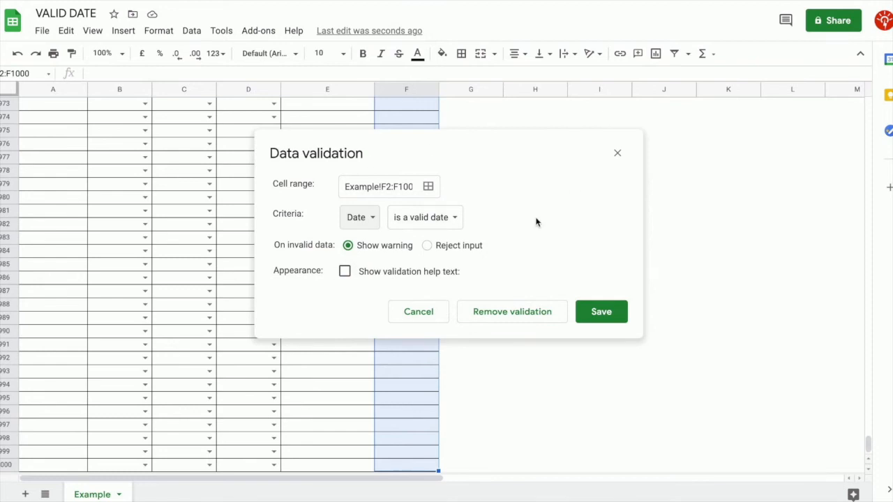
pyautogui.click(451, 226)
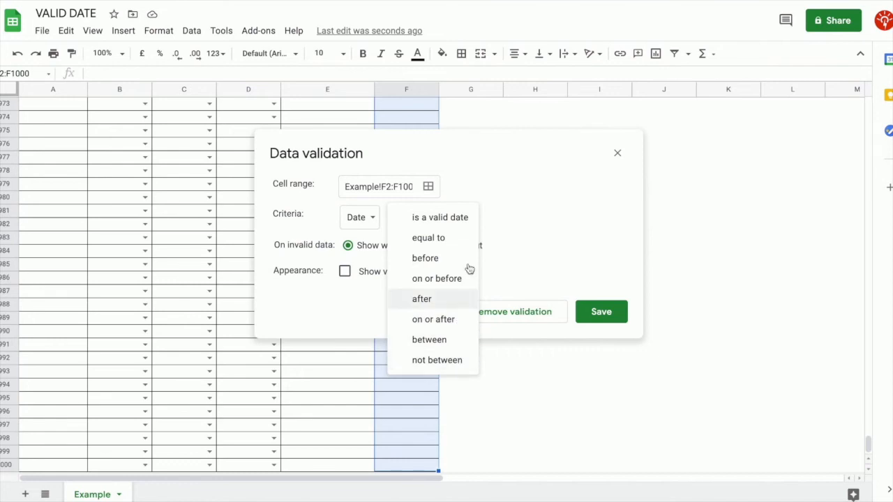
pyautogui.click(464, 220)
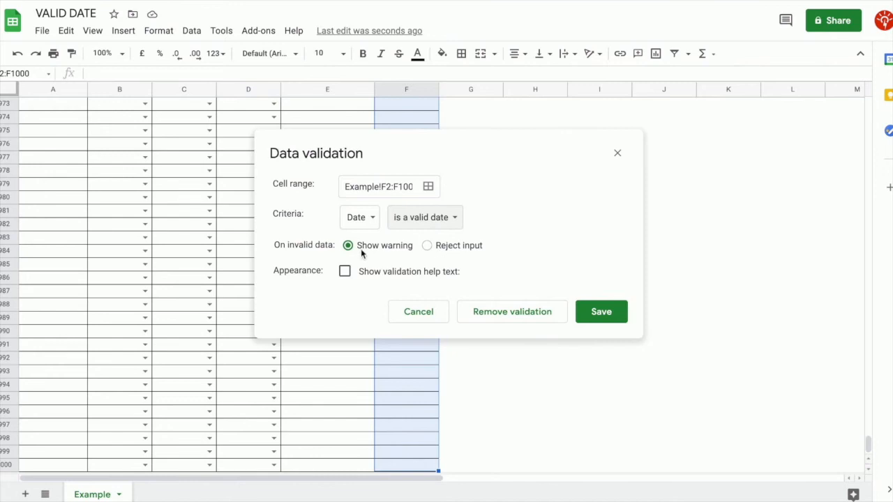
pyautogui.click(426, 246)
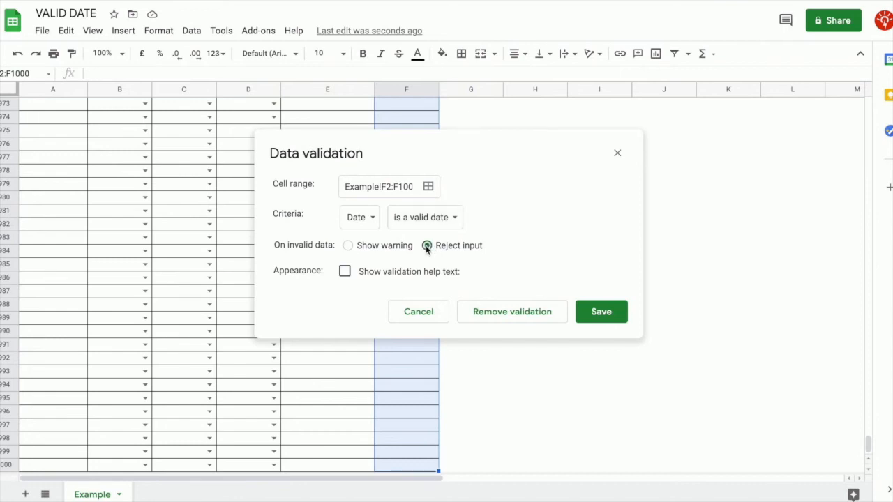
pyautogui.click(345, 274)
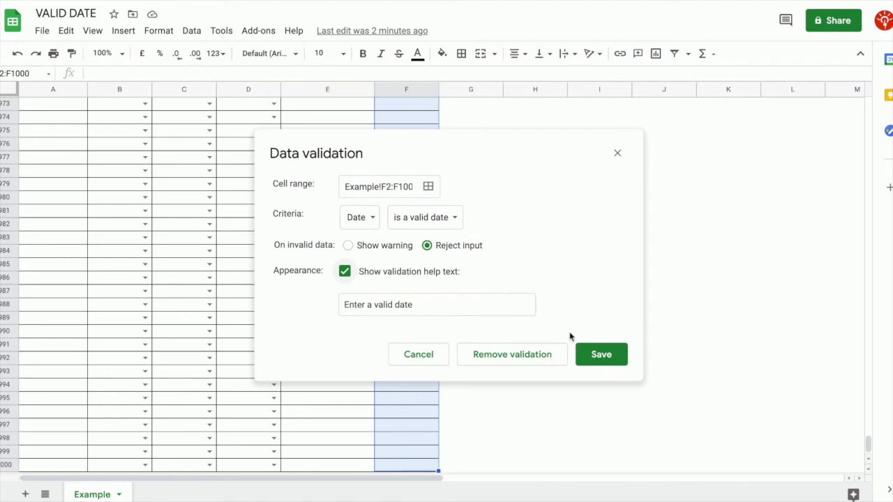
pyautogui.click(602, 355)
pyautogui.moveTo(870, 449); pyautogui.dragTo(868, 104)
pyautogui.click(415, 120)
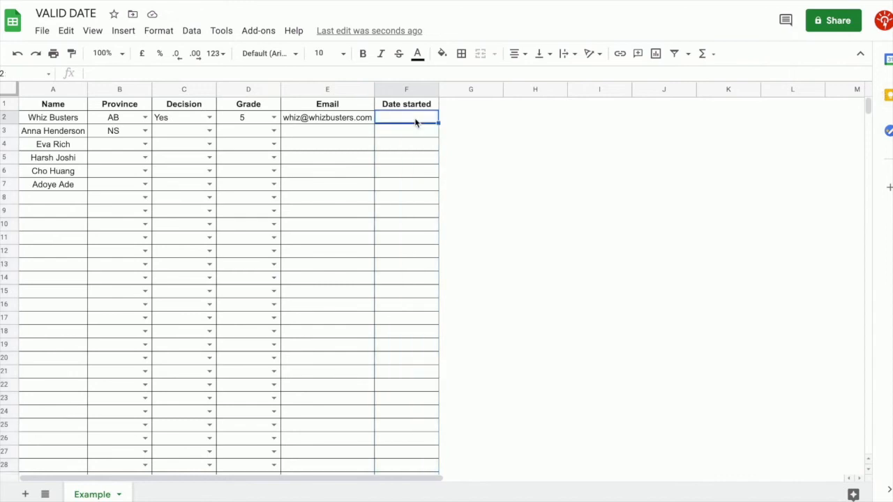
# Pick 2021-02-01 in F2 from the date picker and type 2021-03-18 in F3
pyautogui.doubleClick(410, 119)
pyautogui.click(438, 137)
pyautogui.click(438, 137)
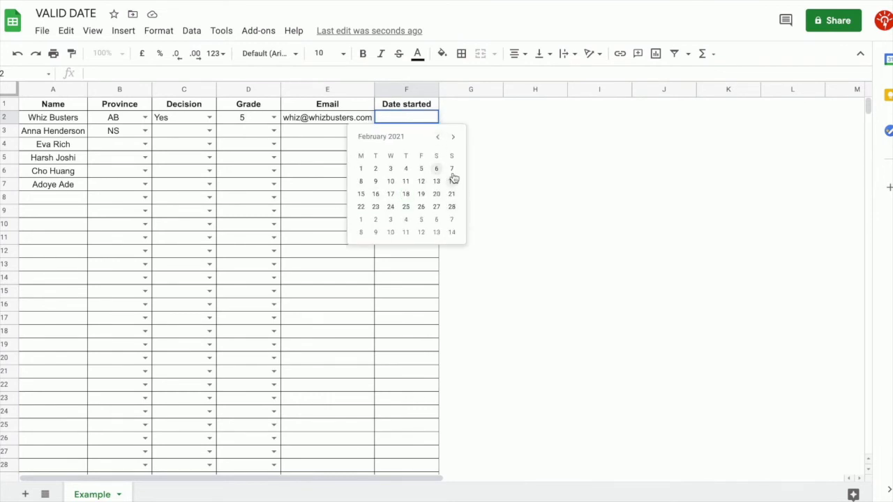
pyautogui.click(361, 169)
pyautogui.click(417, 135)
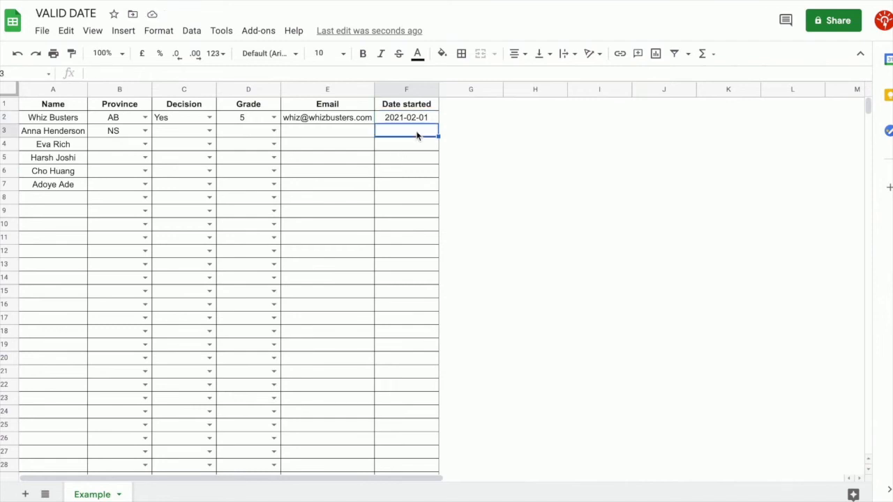
pyautogui.write('2021-03-18')
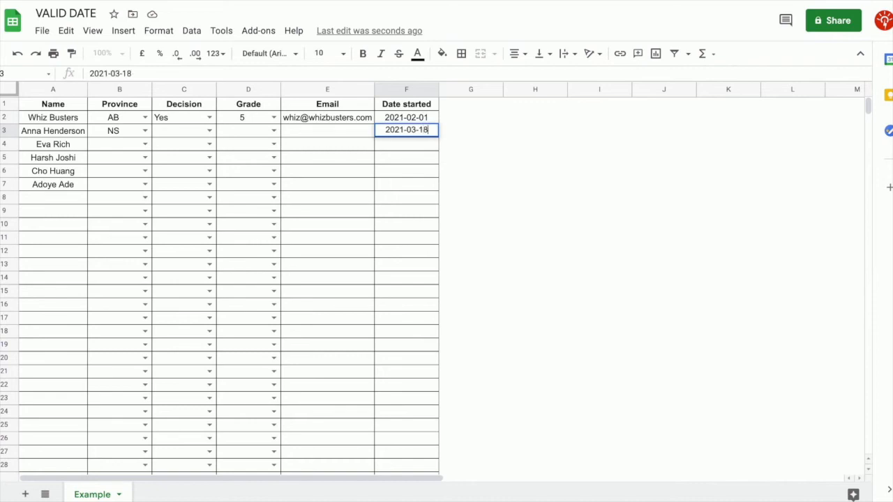
pyautogui.press('Return')
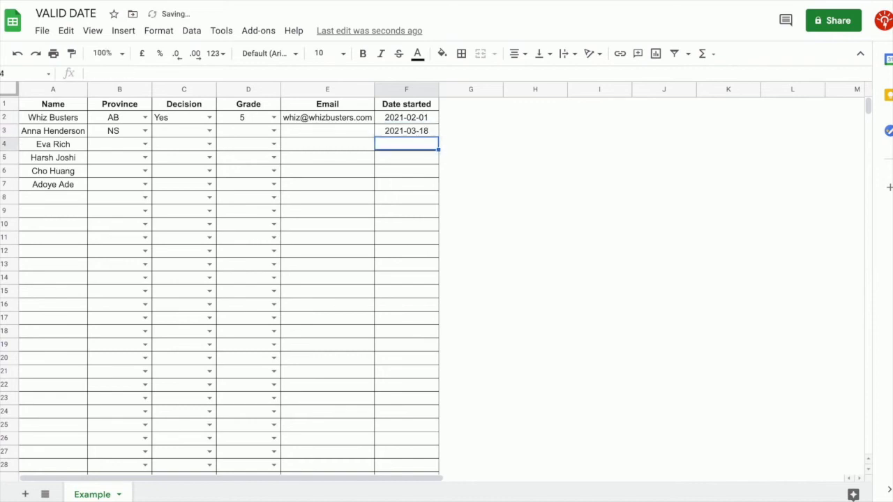
pyautogui.doubleClick(418, 131)
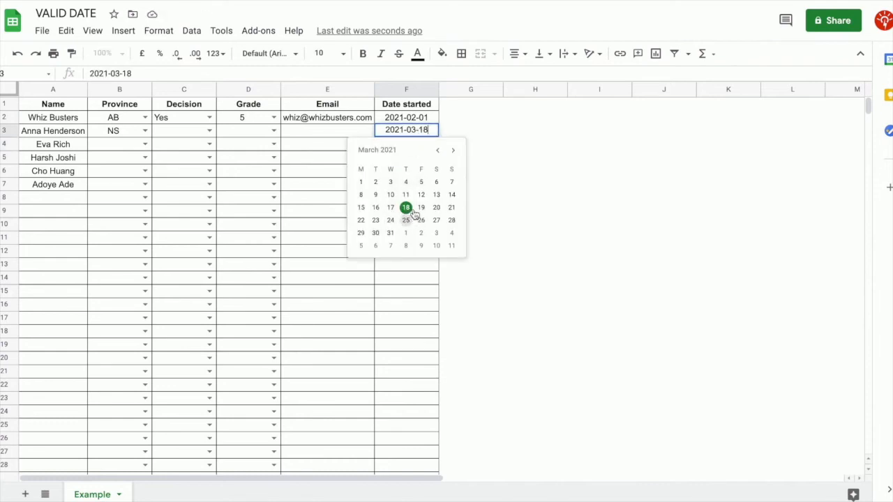
pyautogui.click(563, 248)
# Enter 'whizbusters' in F4 and dismiss the invalid-date rejection
pyautogui.click(393, 150)
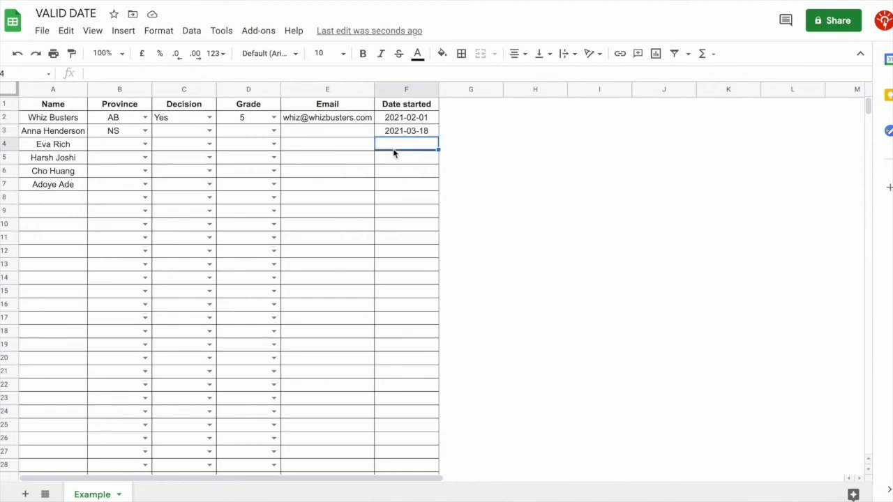
pyautogui.write('whizbusters')
pyautogui.press('Return')
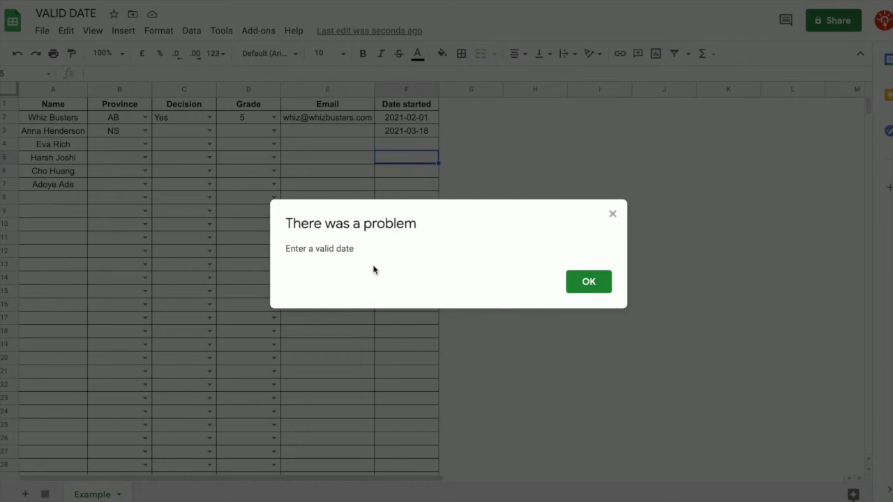
pyautogui.click(588, 281)
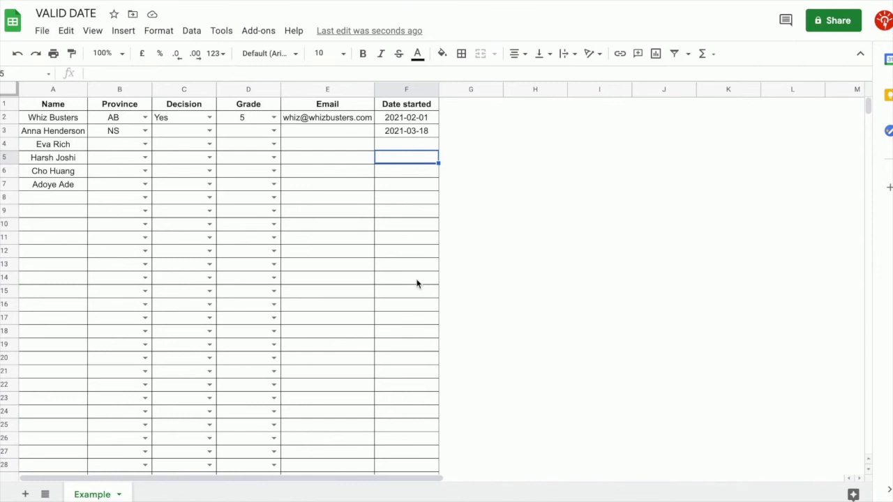
# Change F4's date rule to show a warning instead of rejecting input
pyautogui.click(412, 148)
pyautogui.click(191, 32)
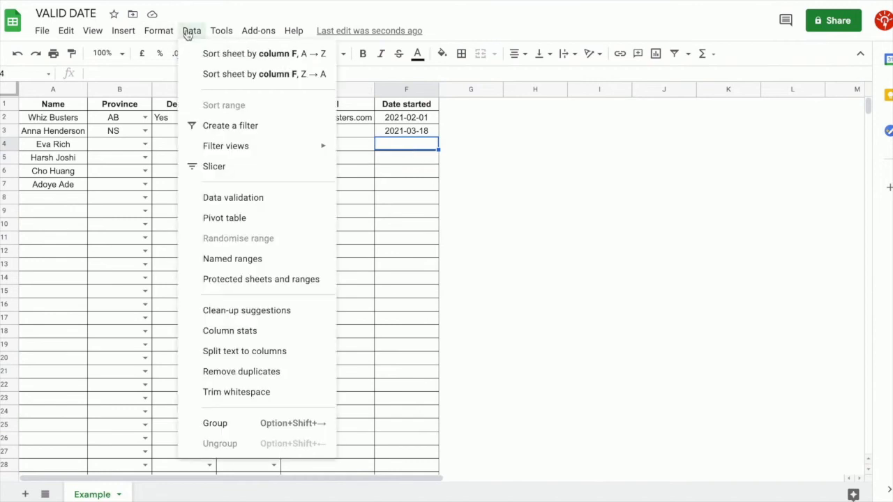
pyautogui.click(251, 202)
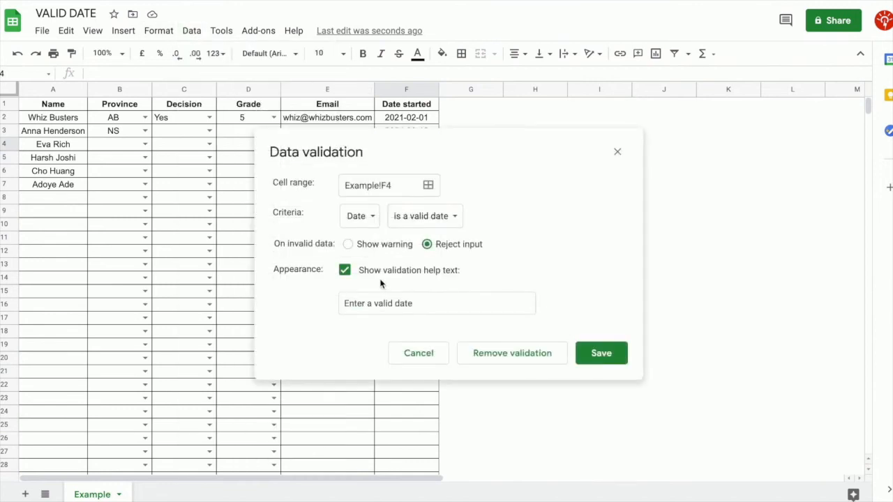
pyautogui.click(349, 245)
pyautogui.click(596, 356)
# Test the warning with 'whizbusters' in F4, then undo the entry
pyautogui.write('whizbuster')
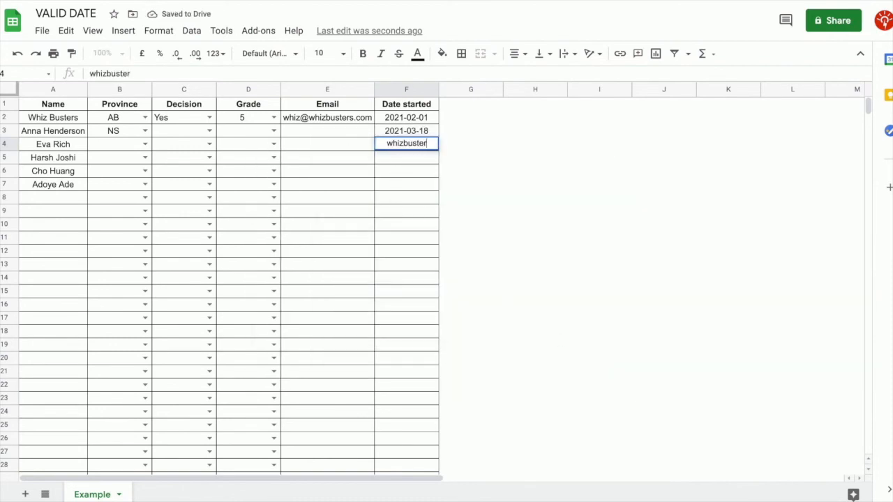
pyautogui.write('s')
pyautogui.press('Return')
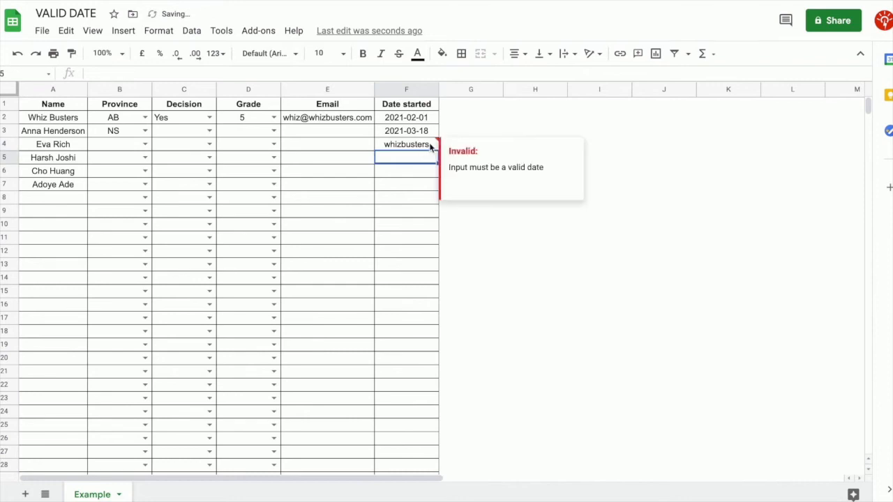
pyautogui.click(430, 146)
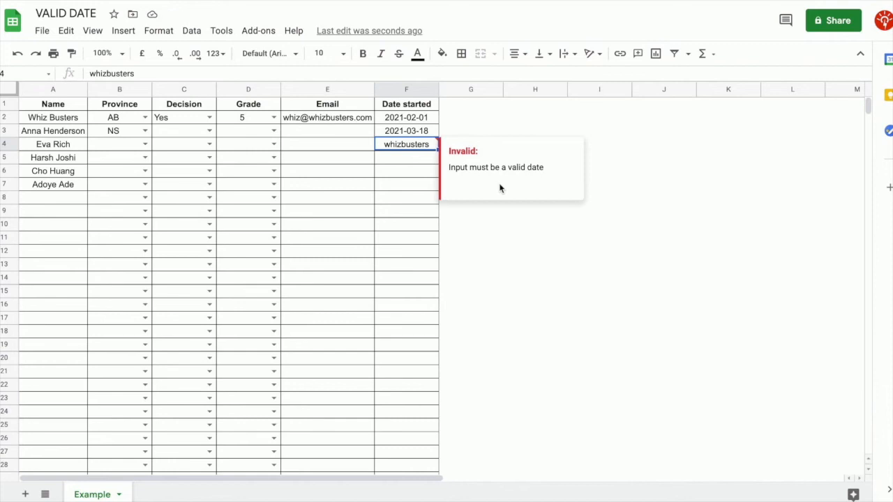
pyautogui.click(548, 238)
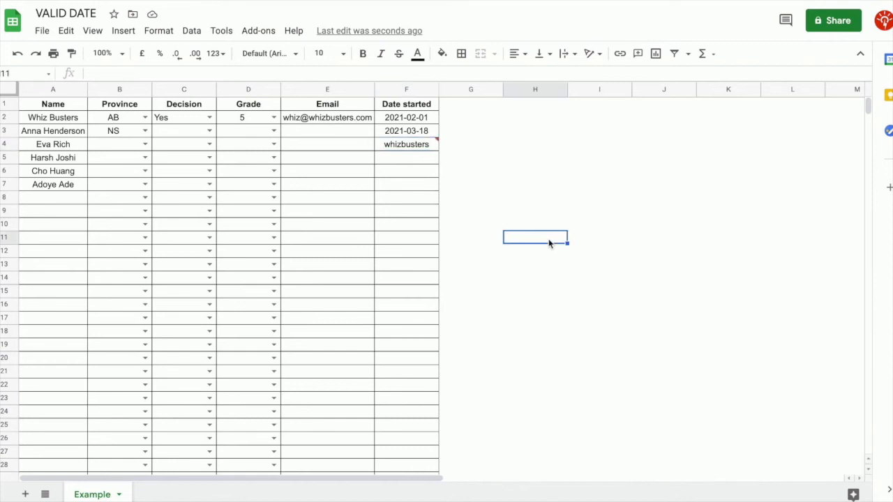
pyautogui.hotkey('ctrl', 'z')
# Set F4's start date to 2021-03-21 using the date picker
pyautogui.click(410, 171)
pyautogui.doubleClick(421, 145)
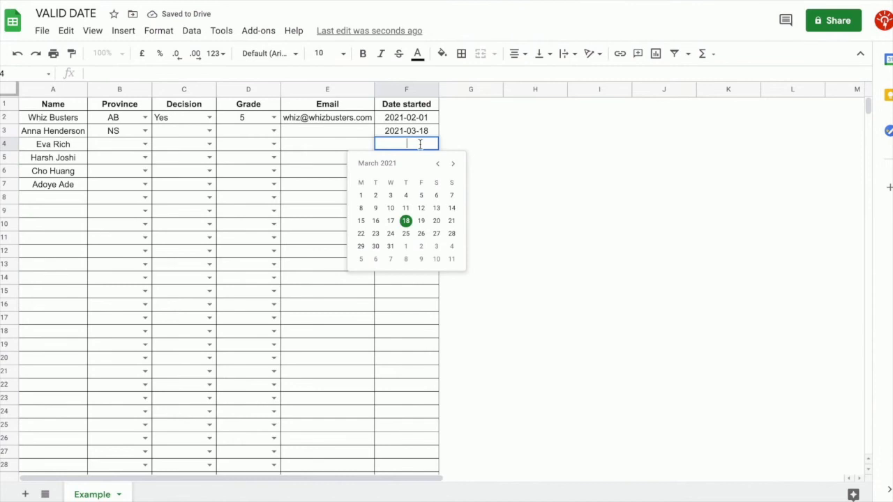
pyautogui.click(451, 220)
pyautogui.click(391, 198)
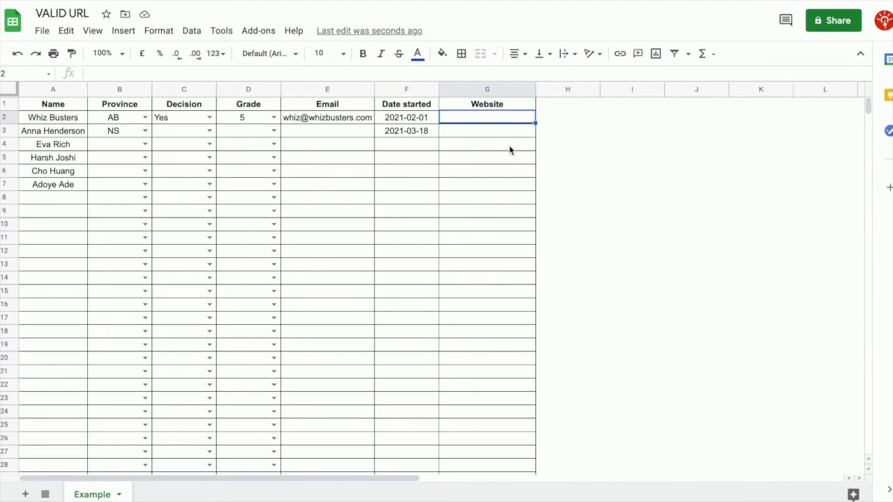
# Select G2:G1000 and open Data validation for the Website range
pyautogui.hotkey('ctrl', 'shift', 'Down')
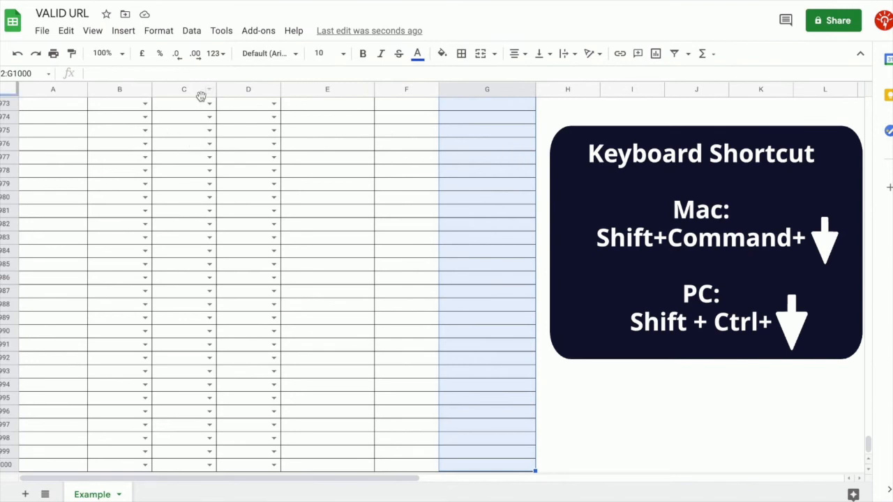
pyautogui.click(192, 30)
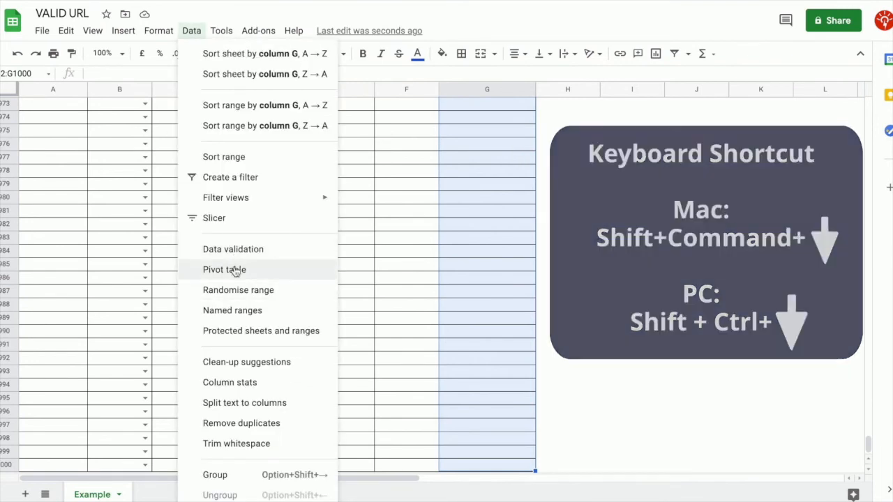
pyautogui.click(234, 249)
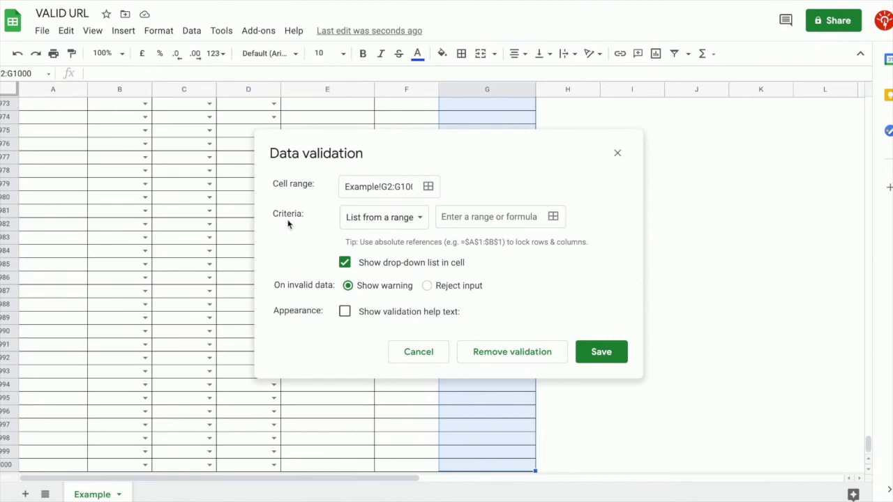
# Set G2:G1000 to Text 'is a valid URL', rejecting input with help text 'Enter a valid URL'
pyautogui.click(401, 219)
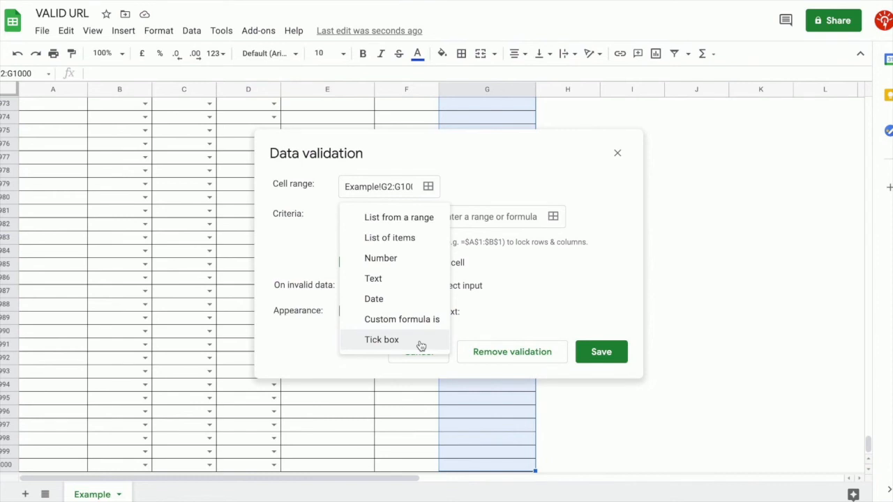
pyautogui.click(424, 279)
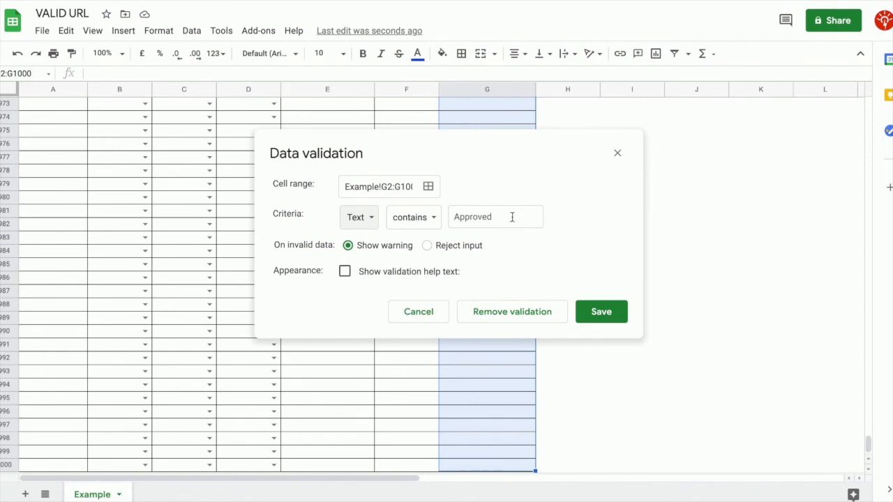
pyautogui.click(428, 225)
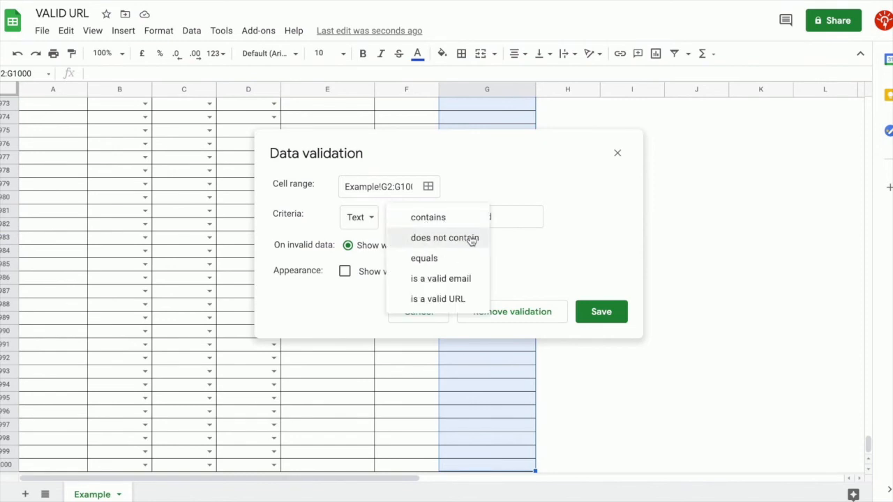
pyautogui.click(447, 300)
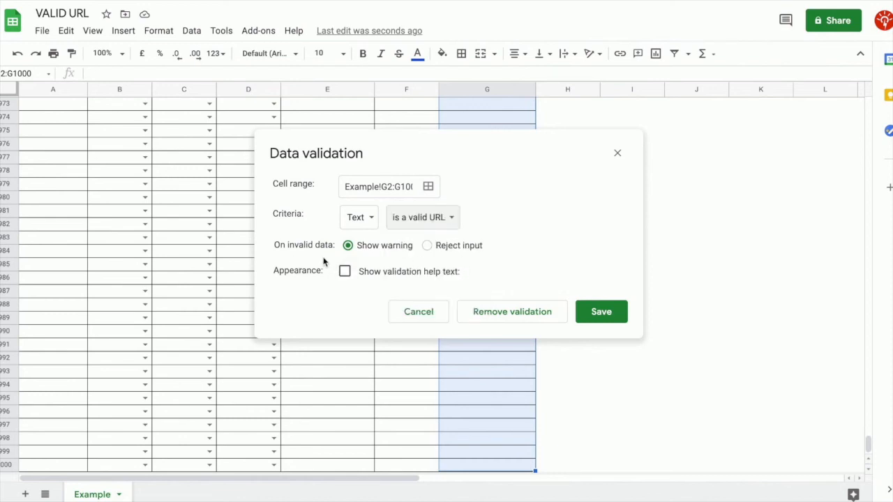
pyautogui.click(426, 246)
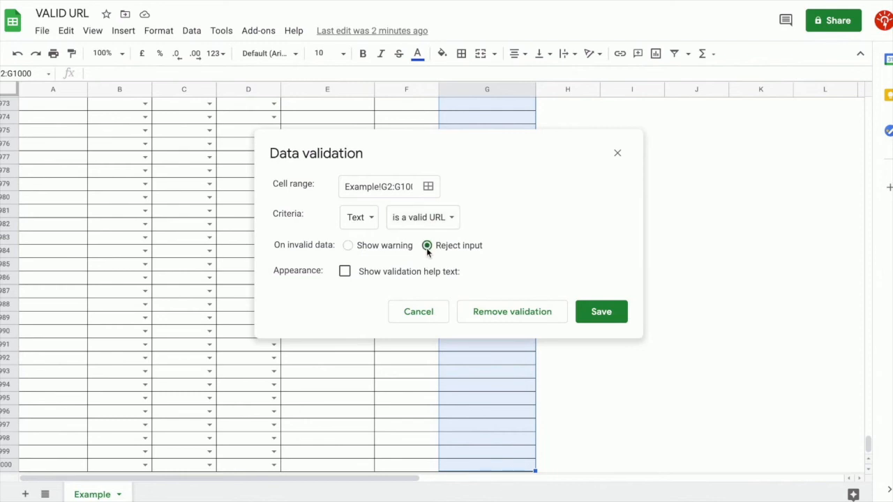
pyautogui.click(353, 278)
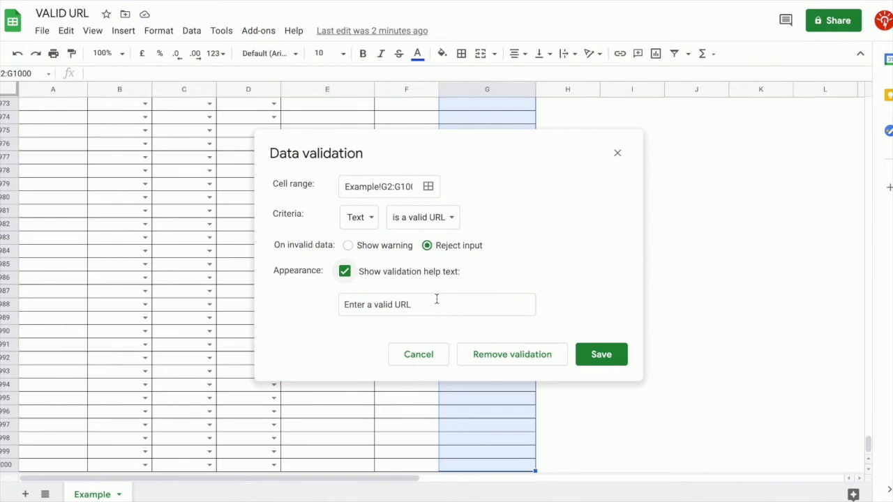
pyautogui.click(599, 357)
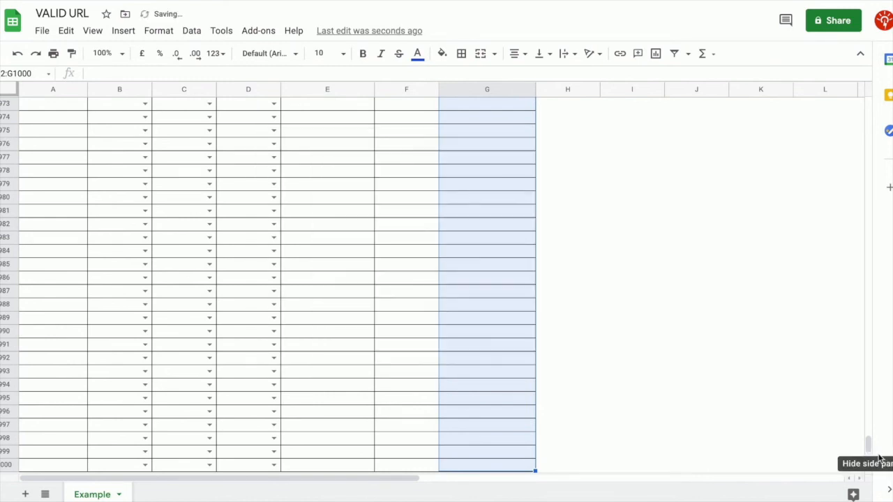
# Enter whizbusters.com in G2 and open its link to the homepage
pyautogui.moveTo(869, 450); pyautogui.dragTo(847, 100)
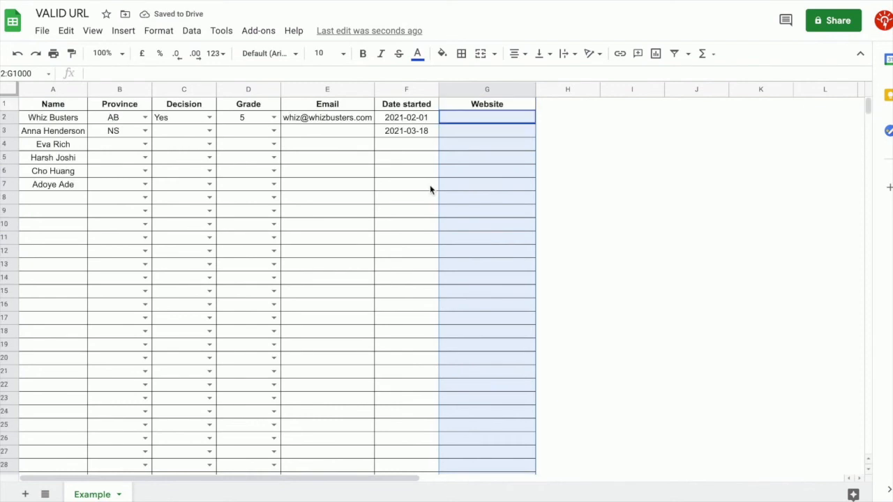
pyautogui.click(430, 187)
pyautogui.click(491, 115)
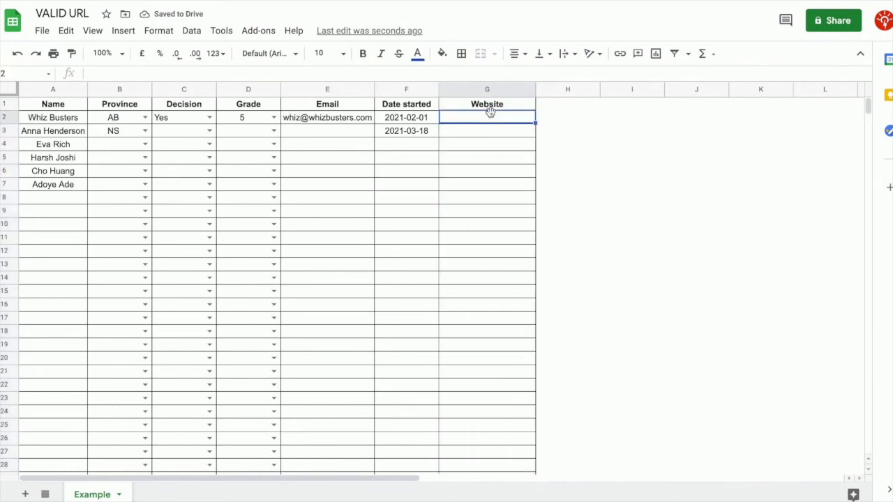
pyautogui.write('whizbusters.com')
pyautogui.press('Return')
pyautogui.moveTo(510, 117)
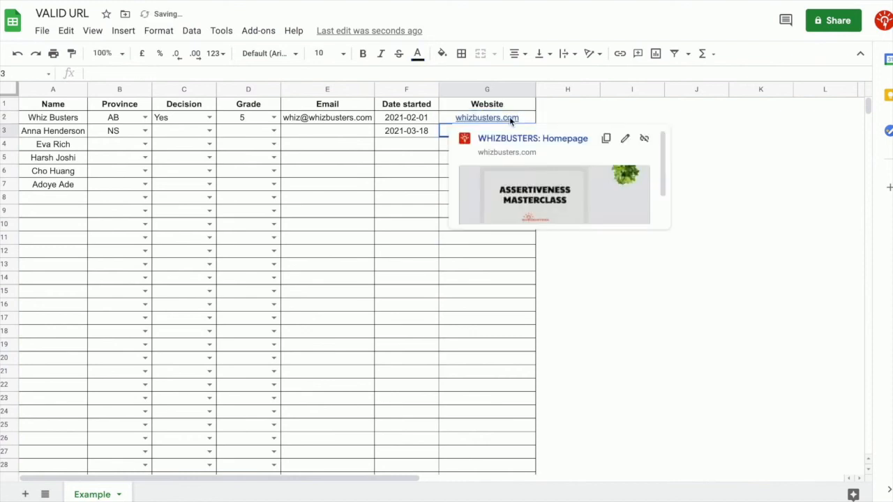
pyautogui.click(557, 143)
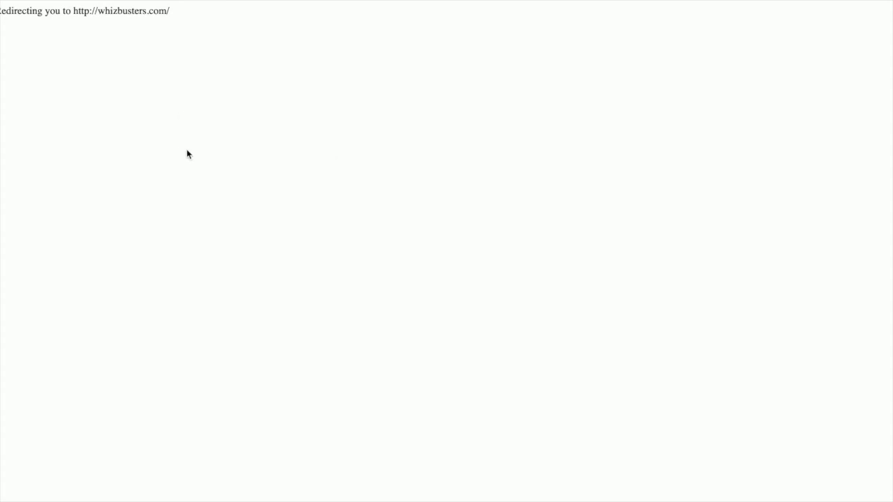
pyautogui.scroll(-3, 199, 231)
pyautogui.scroll(-7, 199, 230)
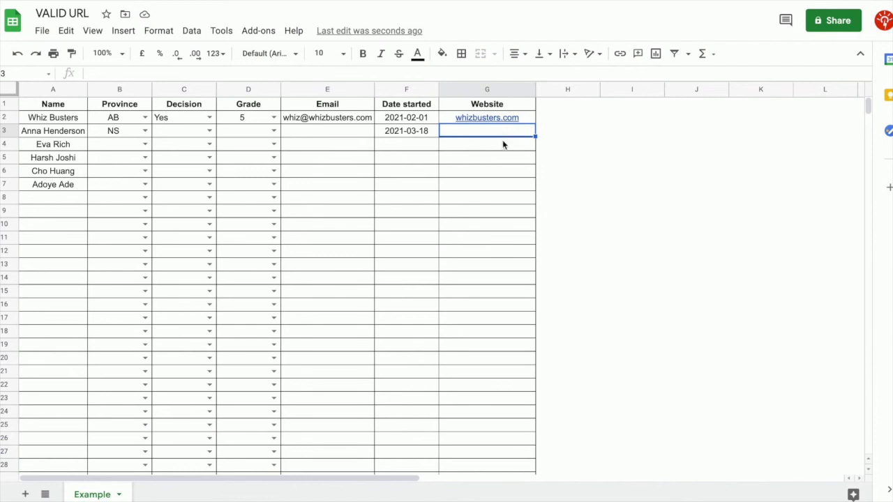
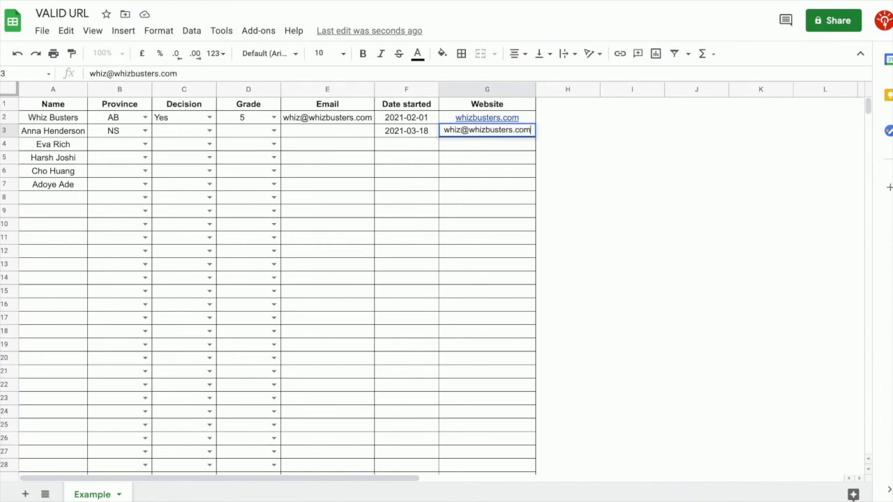
# Enter an email address in G3 and dismiss the invalid-URL rejection
pyautogui.press('Return')
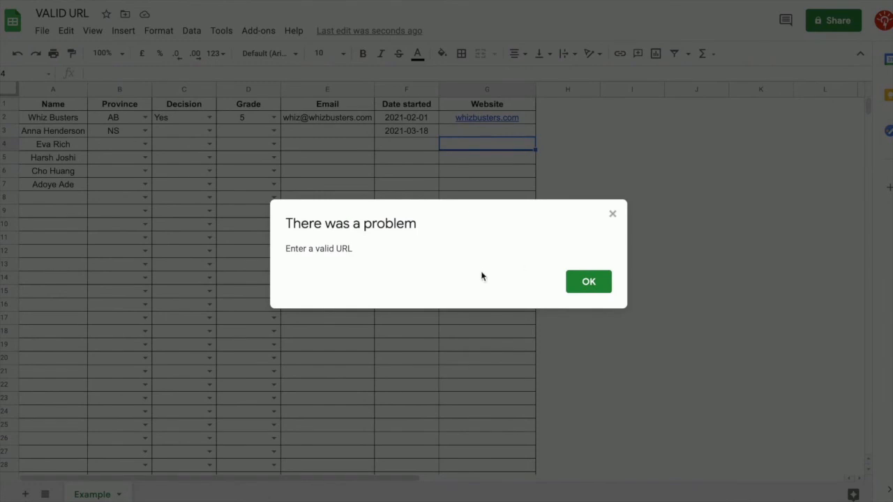
pyautogui.click(583, 287)
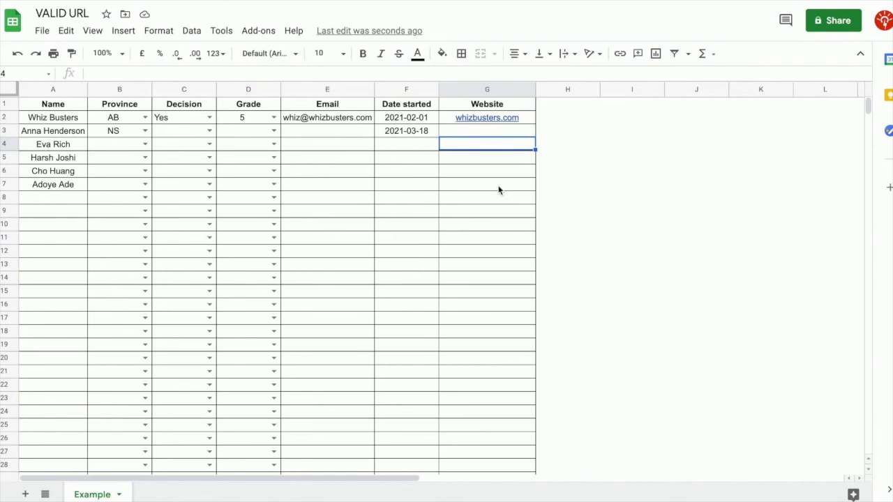
pyautogui.click(506, 132)
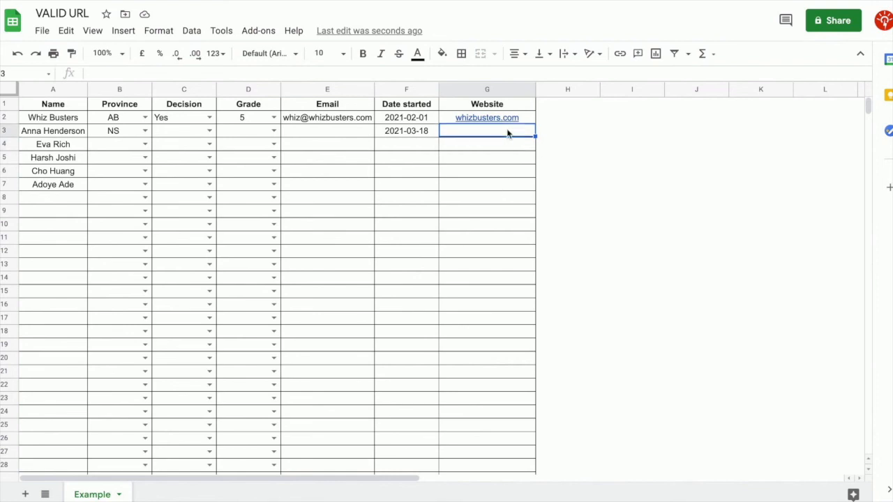
pyautogui.click(191, 31)
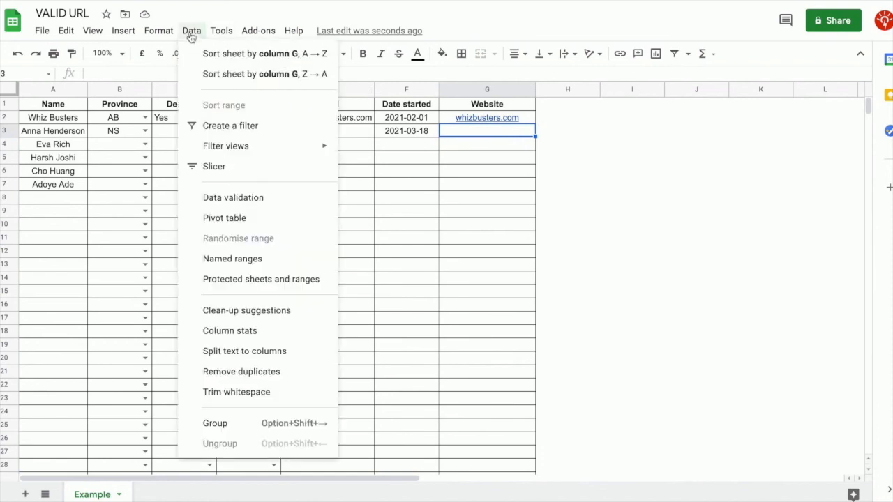
pyautogui.click(230, 202)
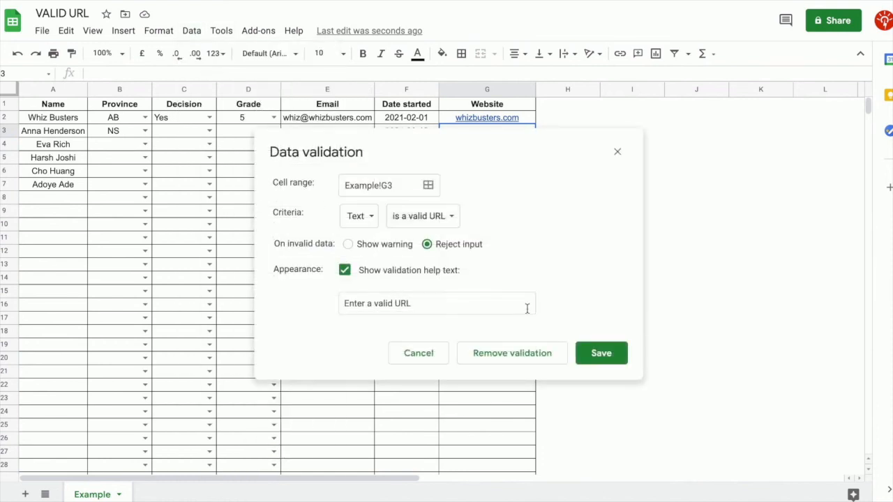
pyautogui.click(347, 245)
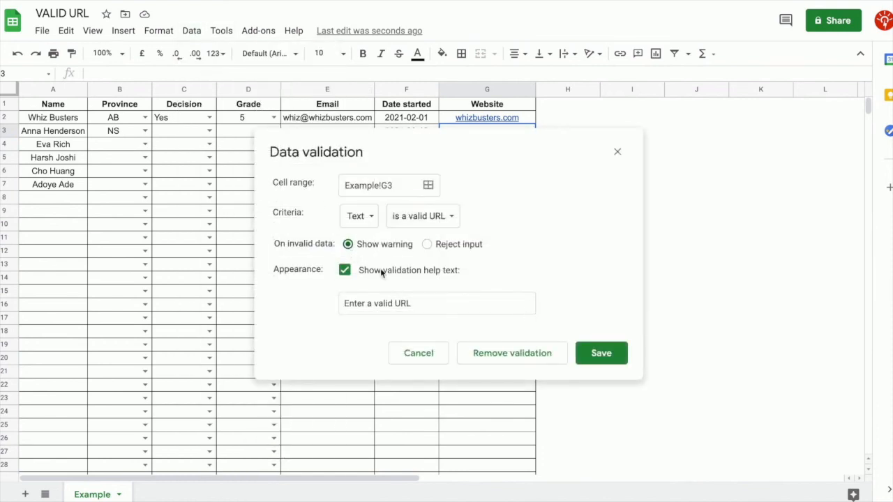
pyautogui.click(601, 353)
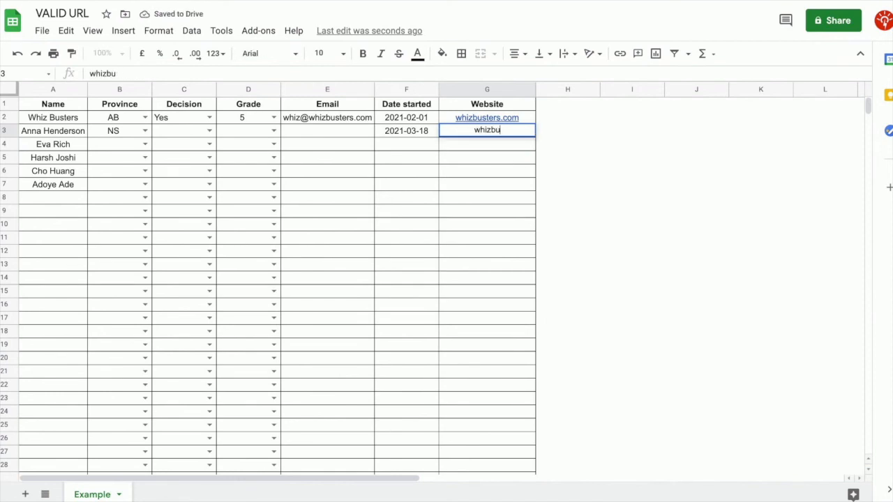
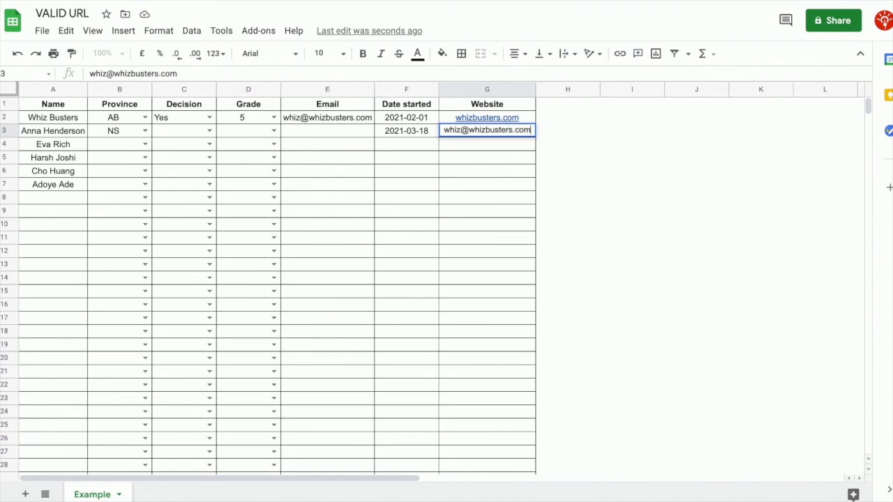
pyautogui.press('Return')
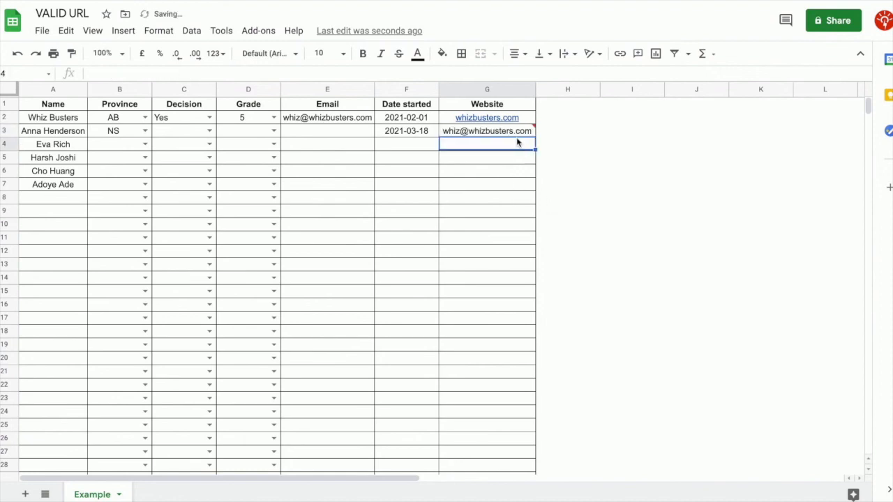
pyautogui.moveTo(523, 137)
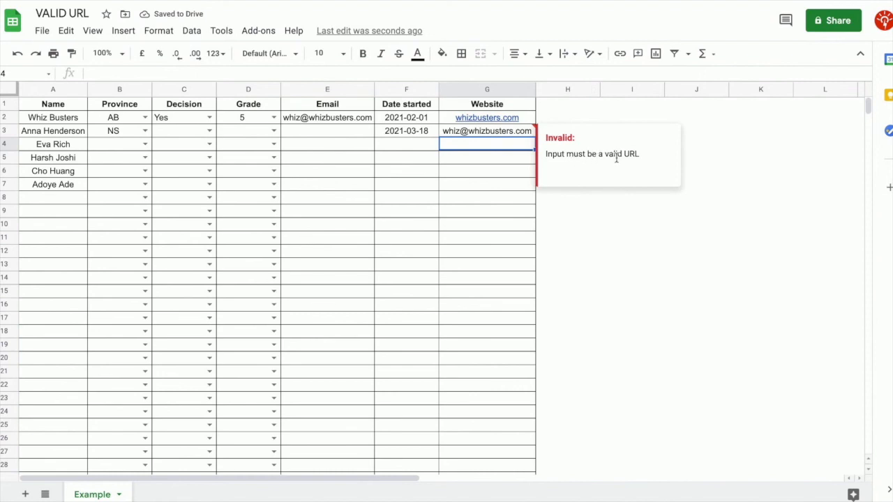
pyautogui.click(518, 137)
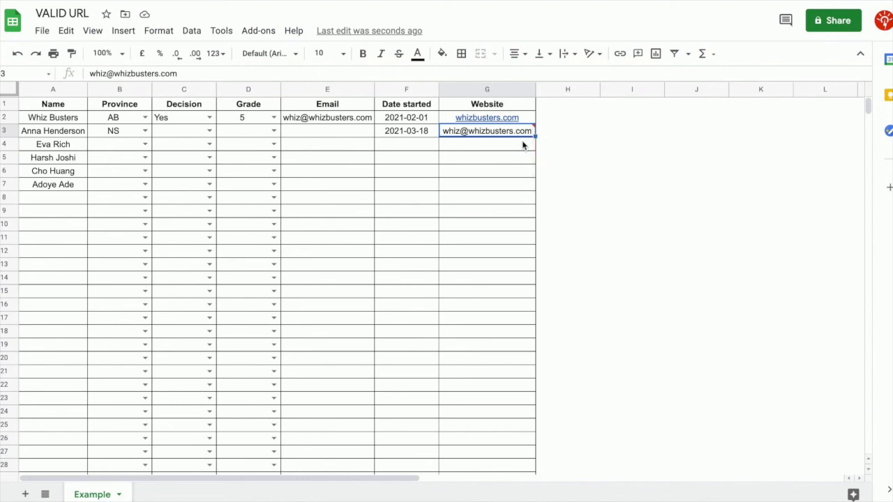
pyautogui.press('Delete')
pyautogui.click(544, 185)
pyautogui.click(521, 134)
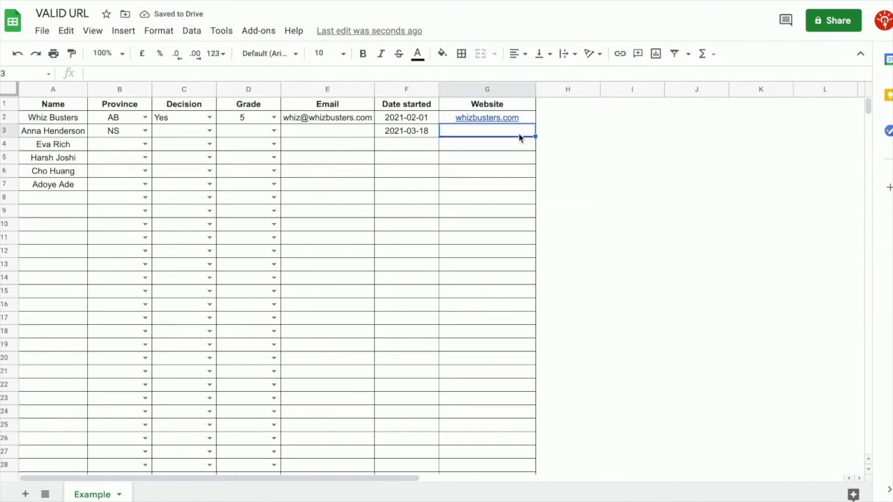
pyautogui.click(191, 30)
pyautogui.click(227, 201)
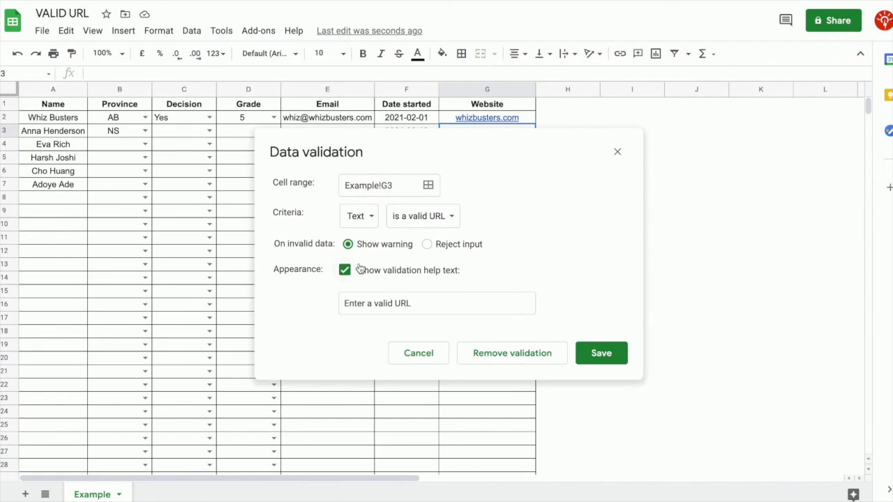
pyautogui.click(429, 247)
pyautogui.click(599, 353)
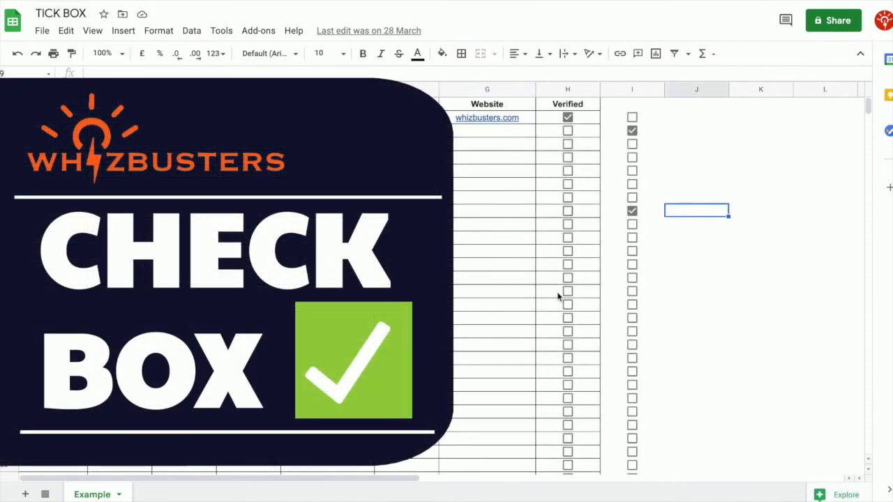
# Tick three boxes in the Verified column H of the preview
pyautogui.click(568, 264)
pyautogui.click(569, 172)
pyautogui.click(568, 212)
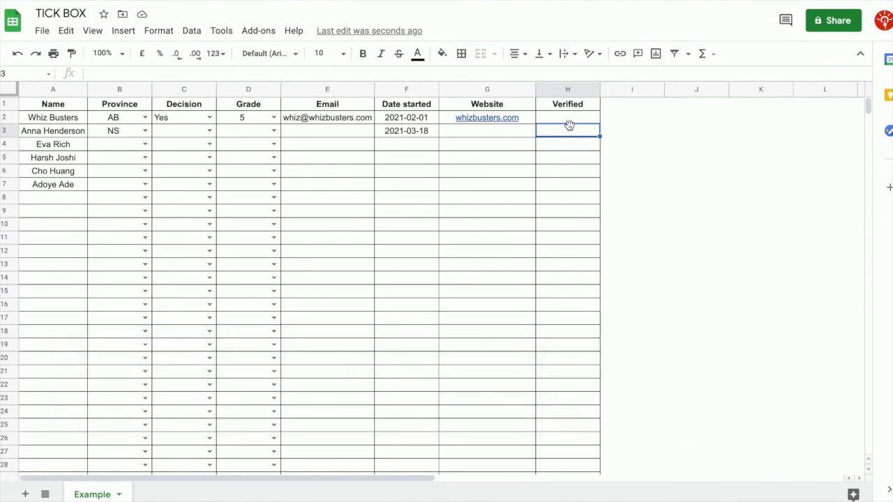
# Select the Verified column range H2:H1000
pyautogui.click(568, 123)
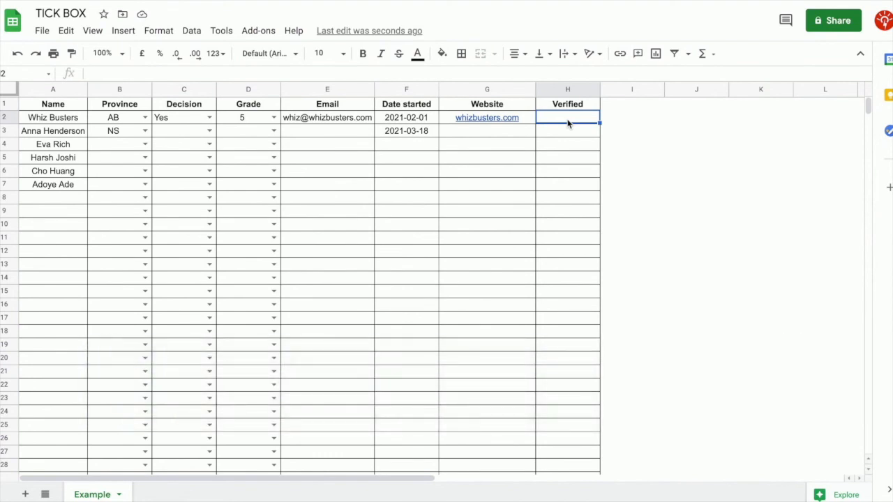
pyautogui.hotkey('ctrl', 'shift', 'Down')
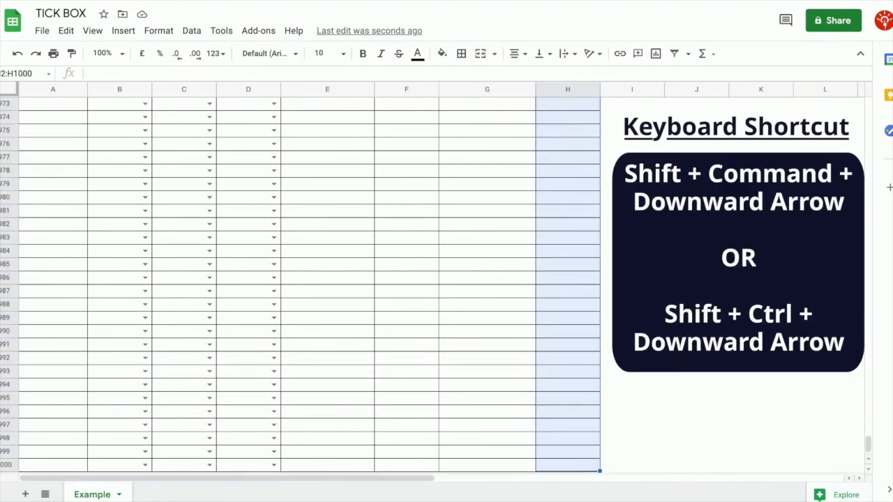
pyautogui.click(191, 31)
# Give H2:H1000 Tick box validation criteria with custom cell values turned on
pyautogui.click(252, 250)
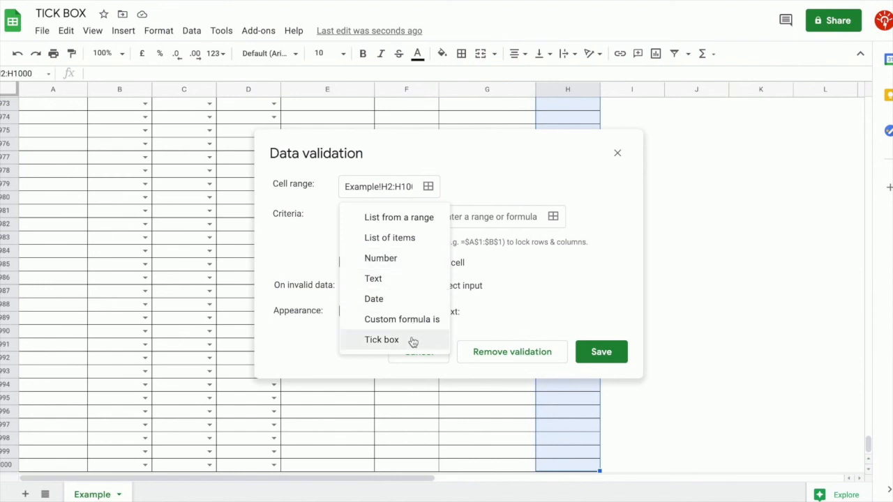
pyautogui.click(381, 339)
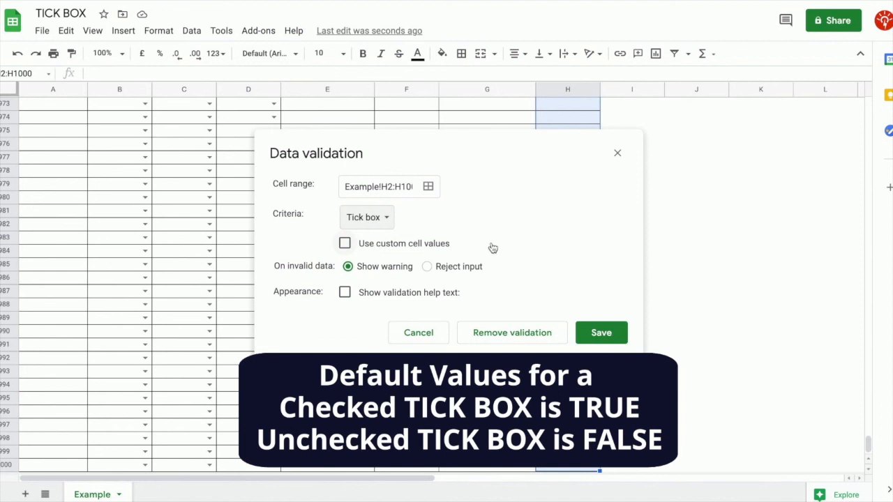
pyautogui.click(345, 243)
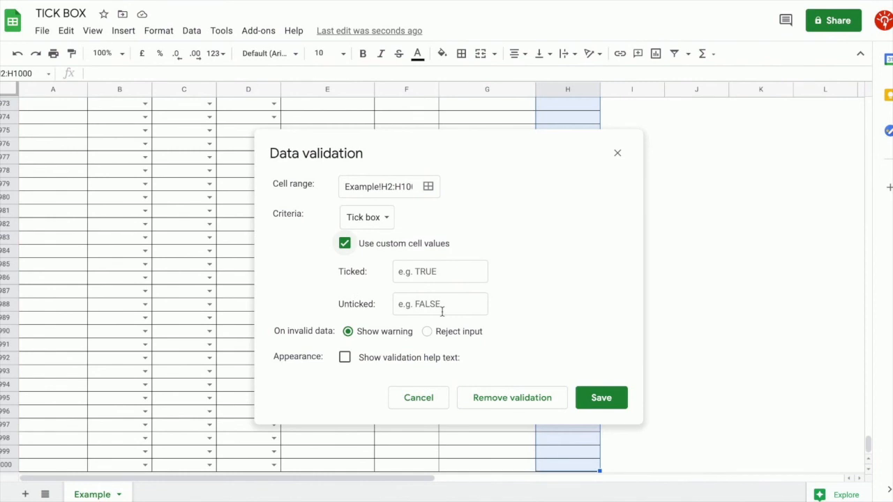
# Set ticked value VERIFIED and unticked value UNVERIFIED, rejecting other input with help text shown
pyautogui.click(462, 273)
pyautogui.write('VERIFIED')
pyautogui.press('Tab')
pyautogui.write('UNVERIFIED')
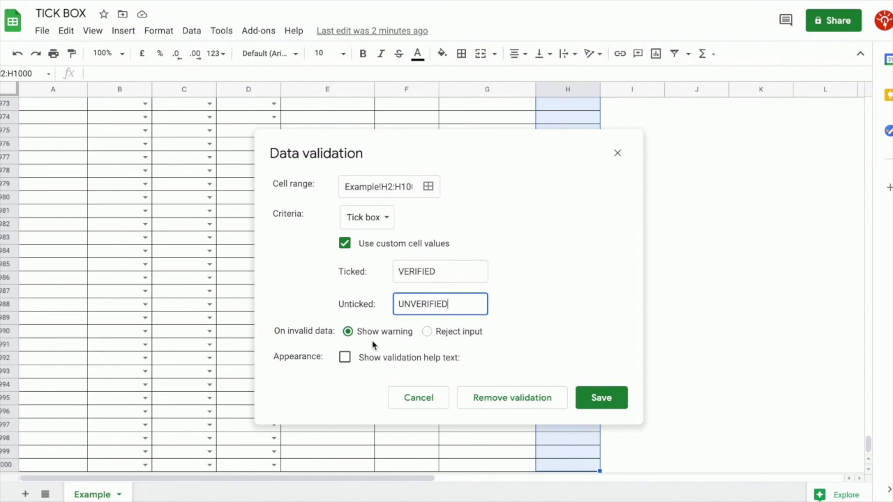
pyautogui.click(429, 332)
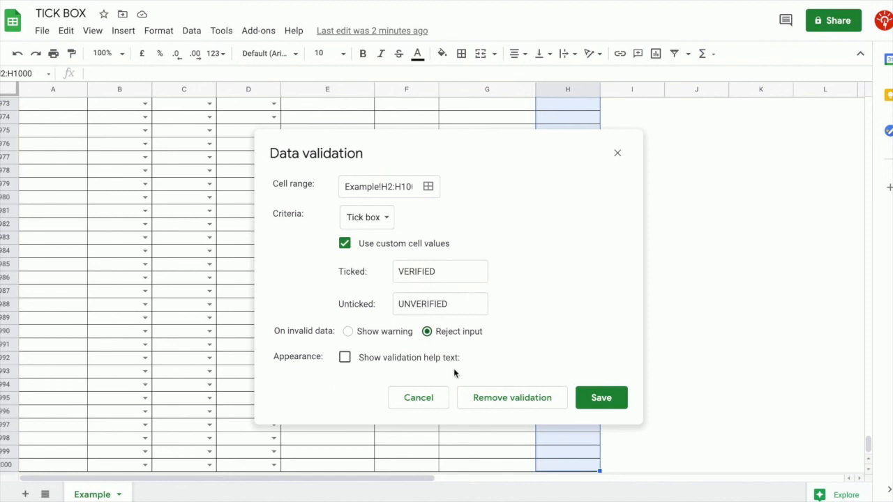
pyautogui.click(343, 359)
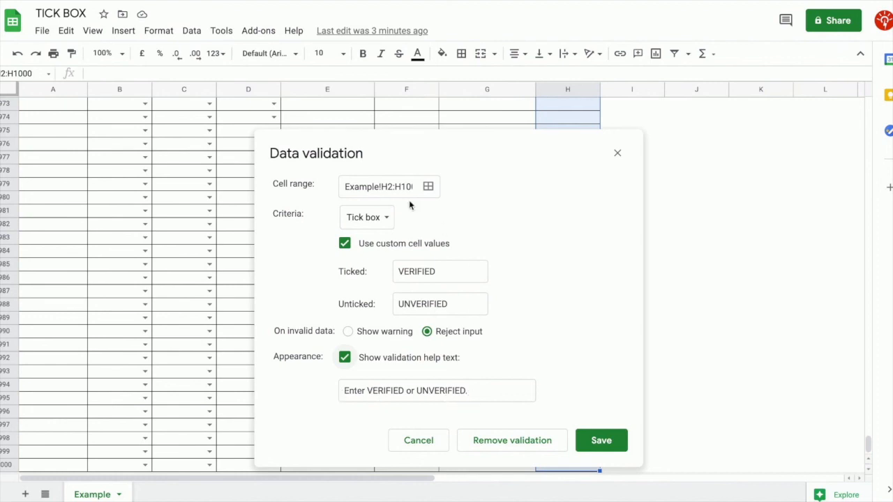
# Delete and restore the VERIFIED/UNVERIFIED values, then save the tick-box rule for column H
pyautogui.click(459, 269)
pyautogui.doubleClick(458, 269)
pyautogui.press('BackSpace')
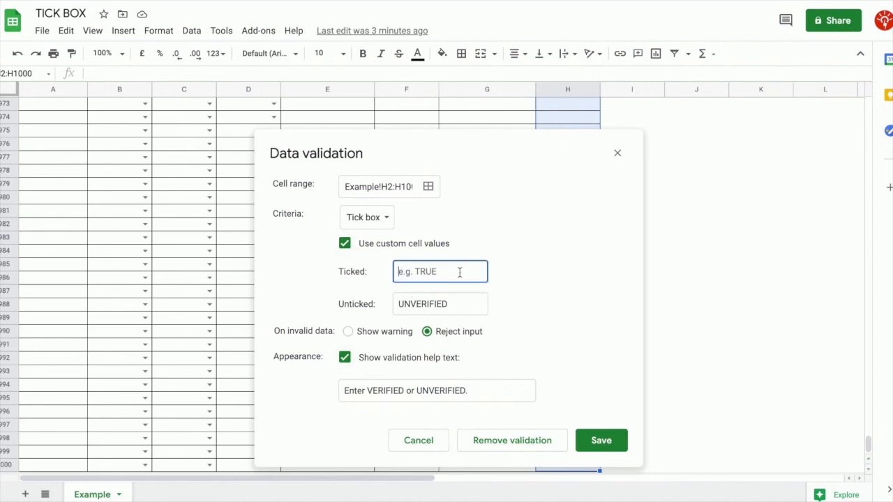
pyautogui.doubleClick(453, 304)
pyautogui.press('BackSpace')
pyautogui.click(460, 385)
pyautogui.click(439, 272)
pyautogui.hotkey('ctrl', 'z')
pyautogui.hotkey('ctrl', 'z')
pyautogui.click(460, 274)
pyautogui.click(477, 312)
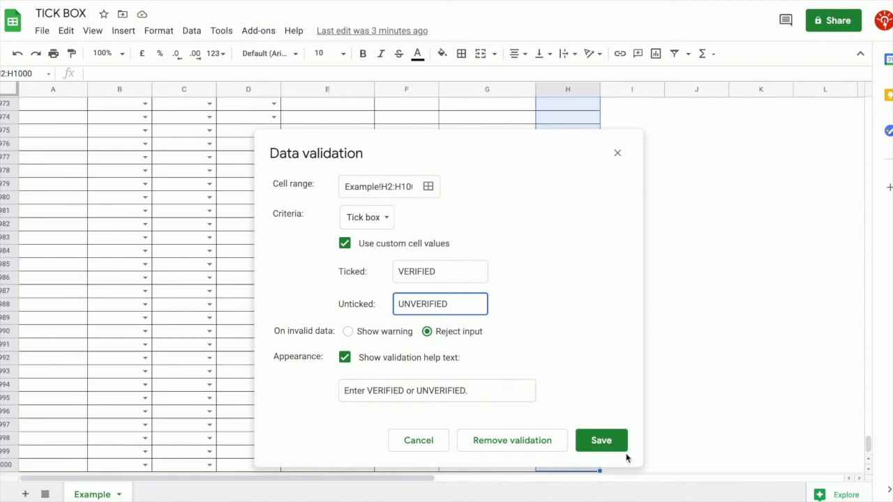
pyautogui.click(612, 447)
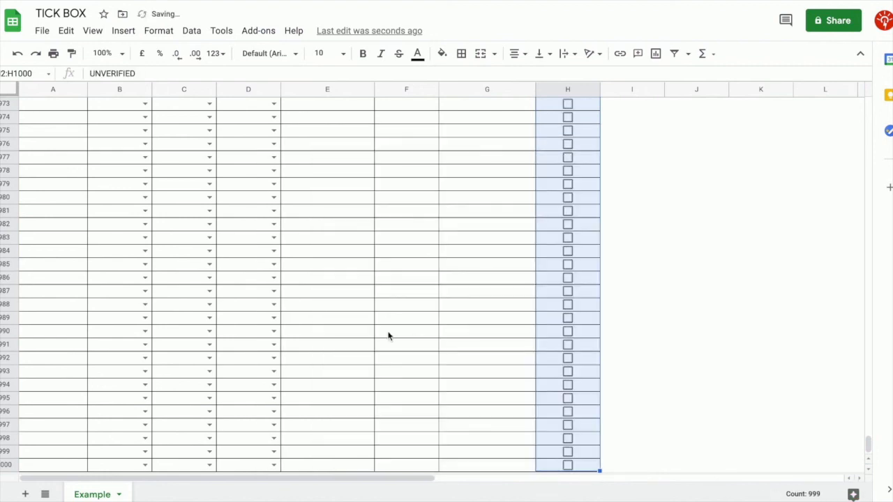
# Tick H2 for Whiz Busters, compare H2's VERIFIED with H3's UNVERIFIED, and reselect H2:H1000
pyautogui.moveTo(867, 444); pyautogui.dragTo(867, 105)
pyautogui.click(606, 146)
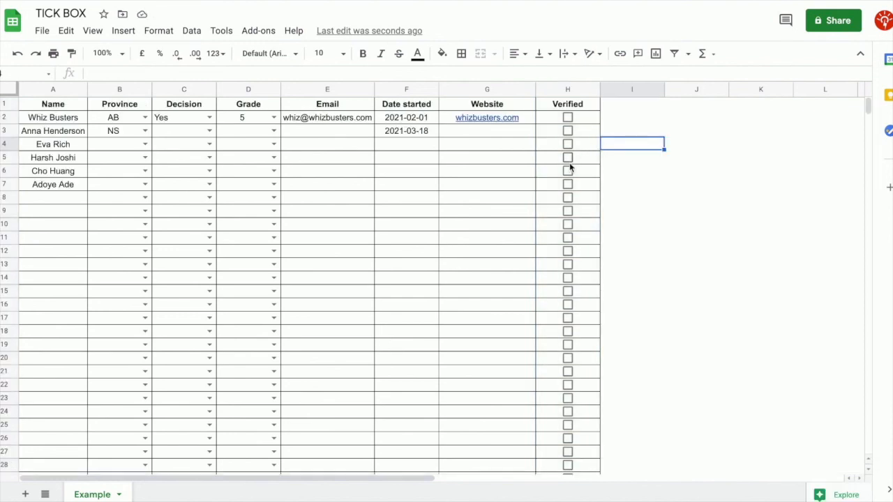
pyautogui.click(568, 118)
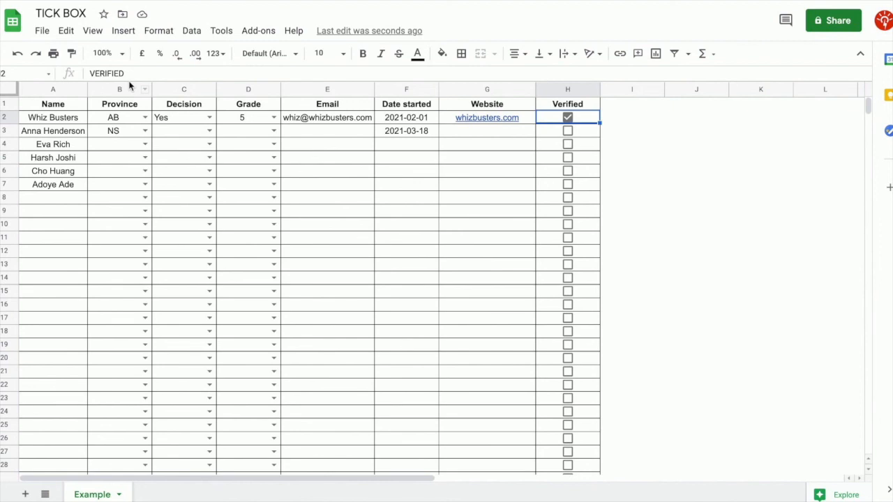
pyautogui.click(590, 136)
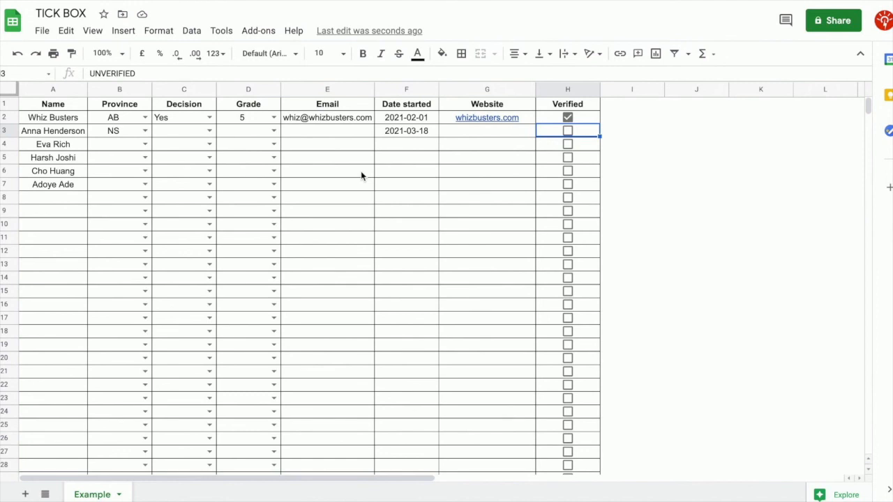
pyautogui.click(586, 121)
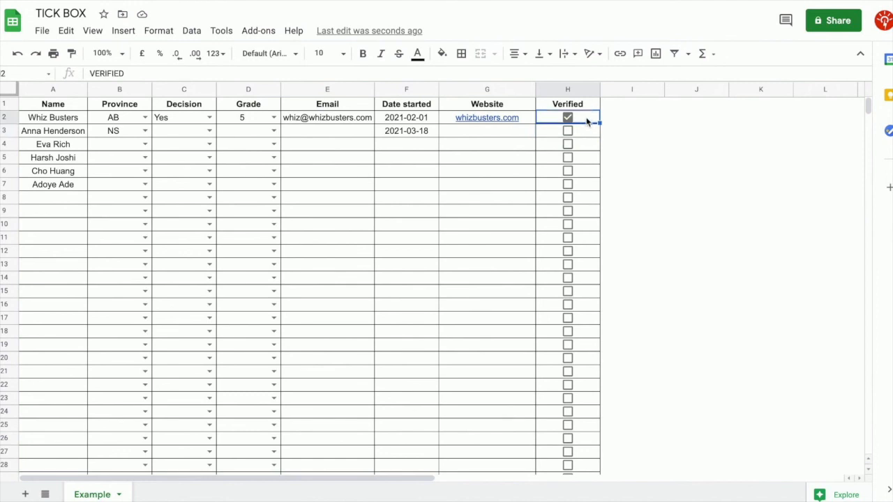
pyautogui.hotkey('ctrl', 'shift', 'Down')
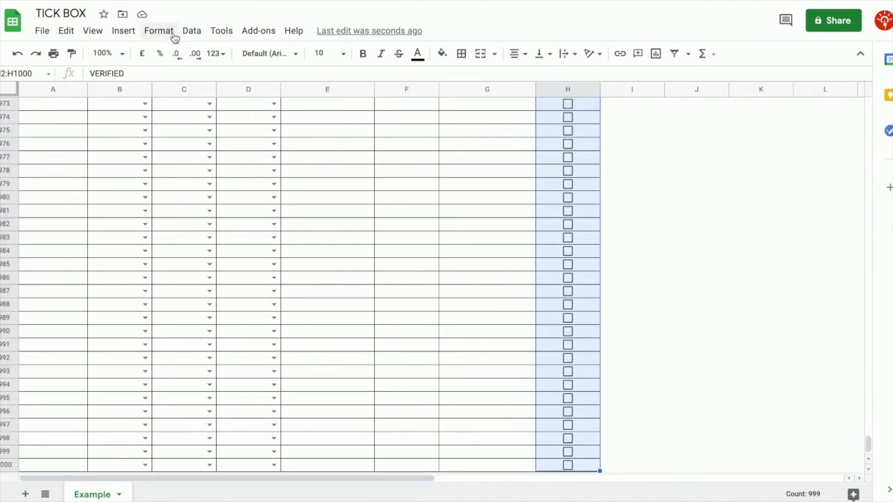
# Turn off custom cell values in the H2:H1000 tick-box rule and save it
pyautogui.click(191, 31)
pyautogui.click(233, 249)
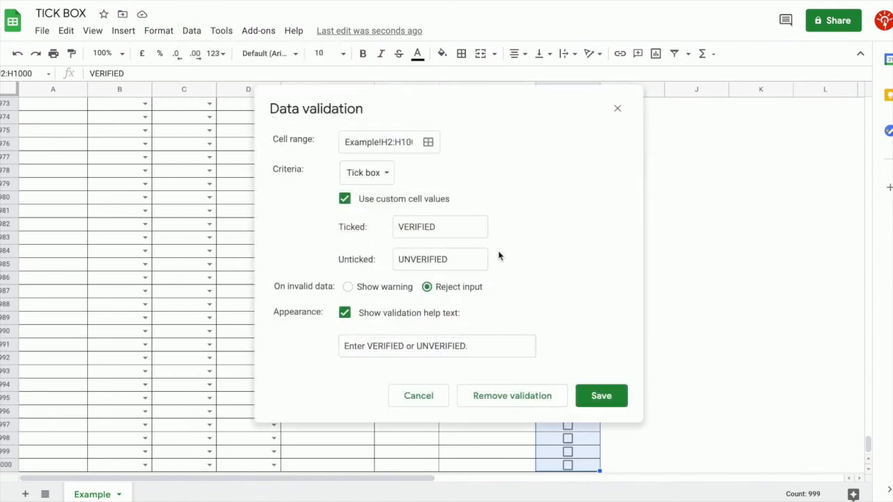
pyautogui.doubleClick(461, 237)
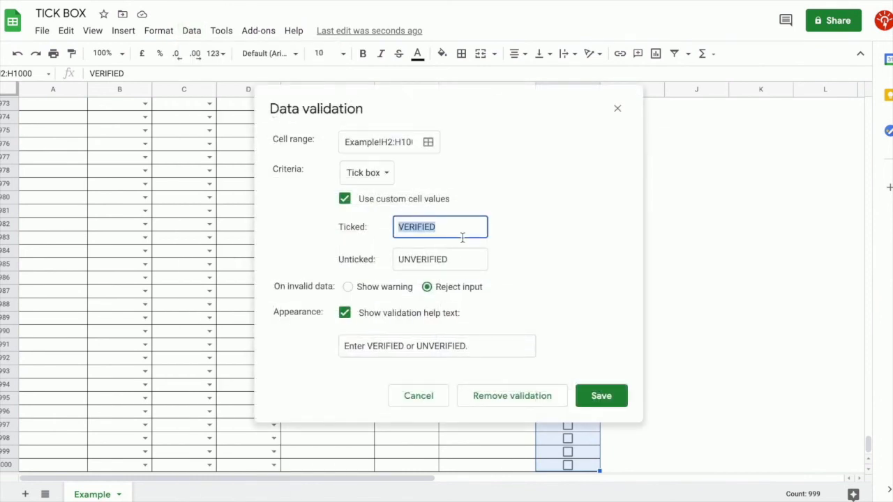
pyautogui.click(348, 204)
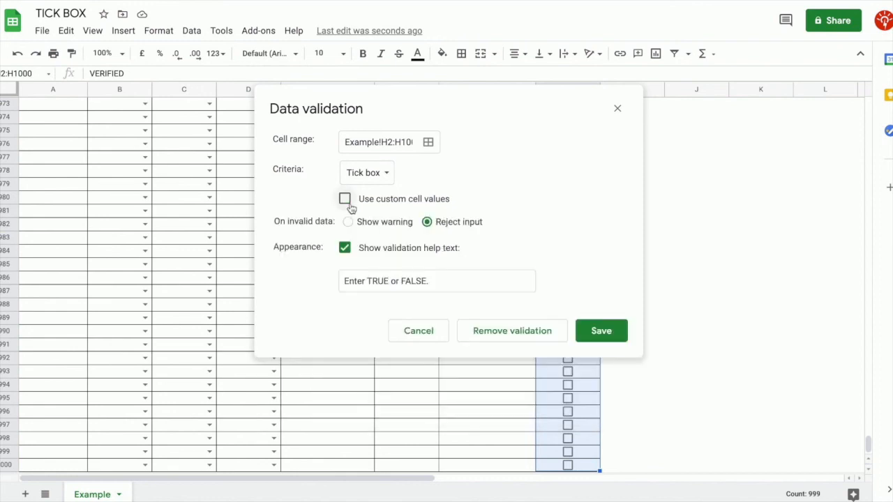
pyautogui.click(607, 343)
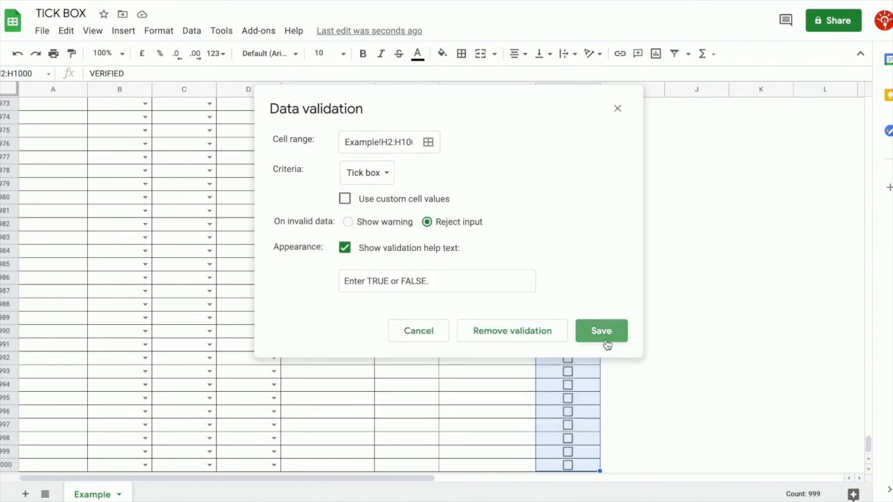
# Confirm H2 and H3 now store plain TRUE and FALSE values
pyautogui.scroll(8, 479, 223)
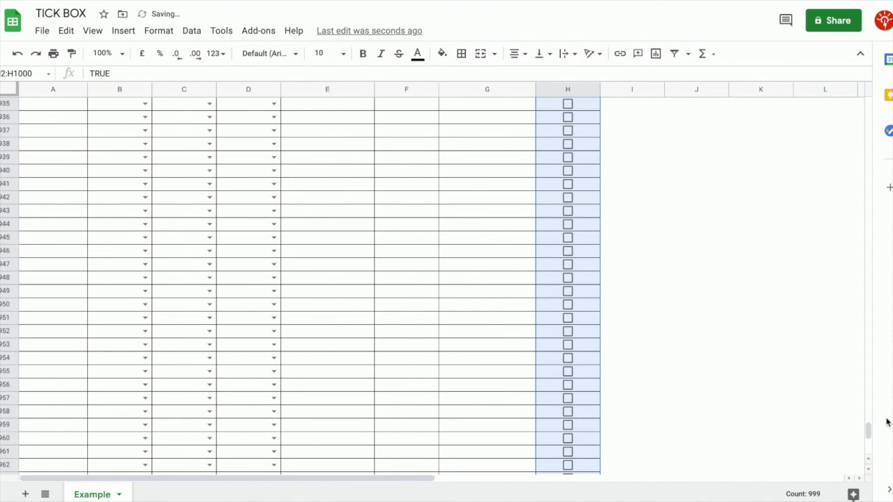
pyautogui.moveTo(869, 429); pyautogui.dragTo(868, 94)
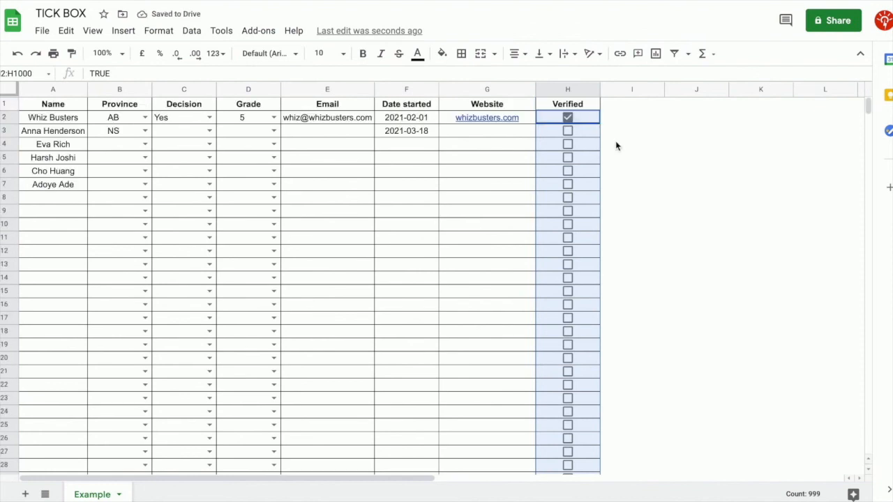
pyautogui.click(617, 146)
pyautogui.click(586, 118)
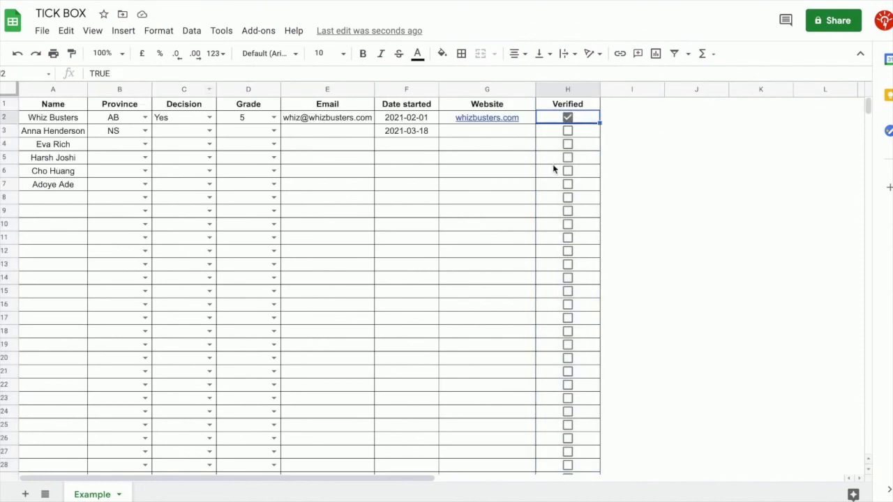
pyautogui.click(589, 133)
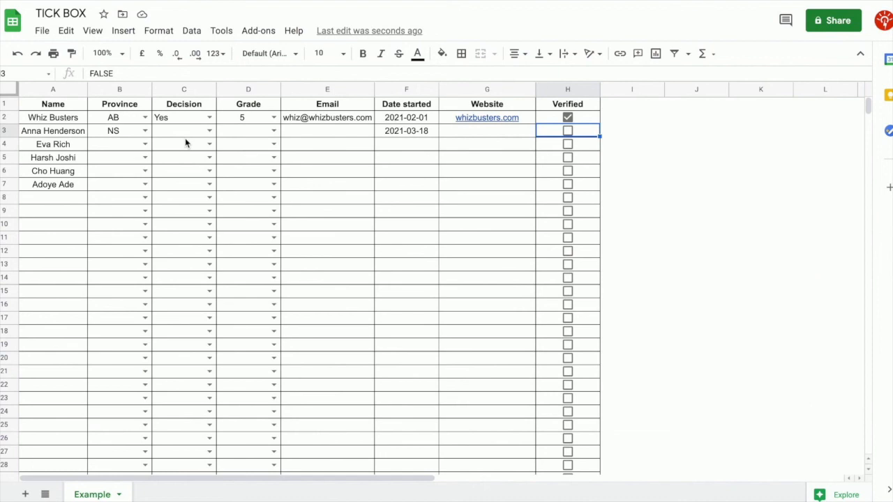
# Enter TRUE in I1 and insert tick boxes into I2:I1000
pyautogui.click(636, 120)
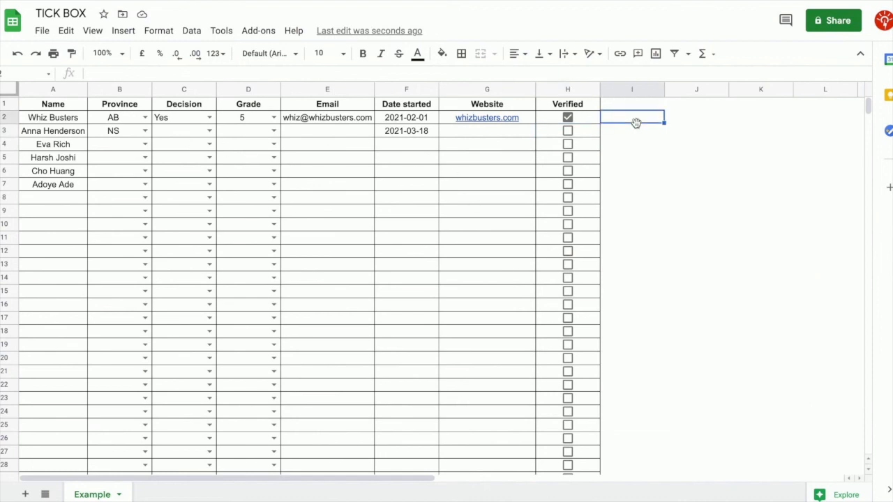
pyautogui.press('Up')
pyautogui.write('TRUE')
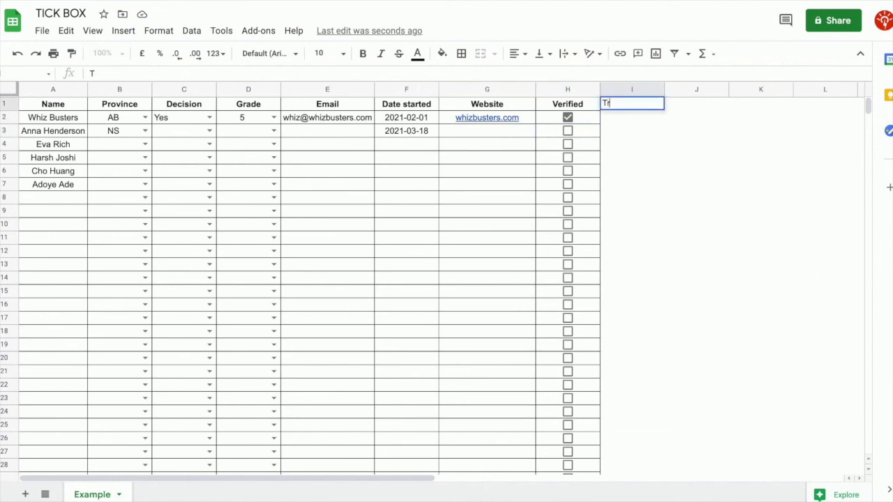
pyautogui.press('Return')
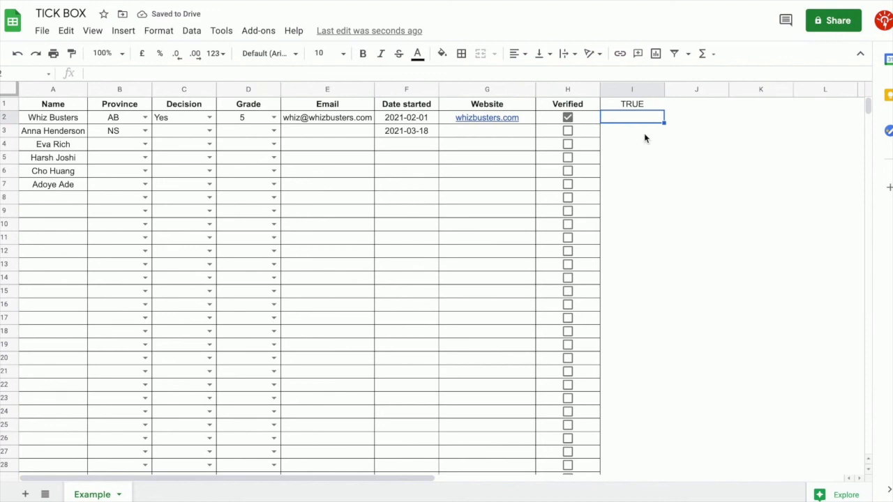
pyautogui.hotkey('ctrl', 'shift', 'Down')
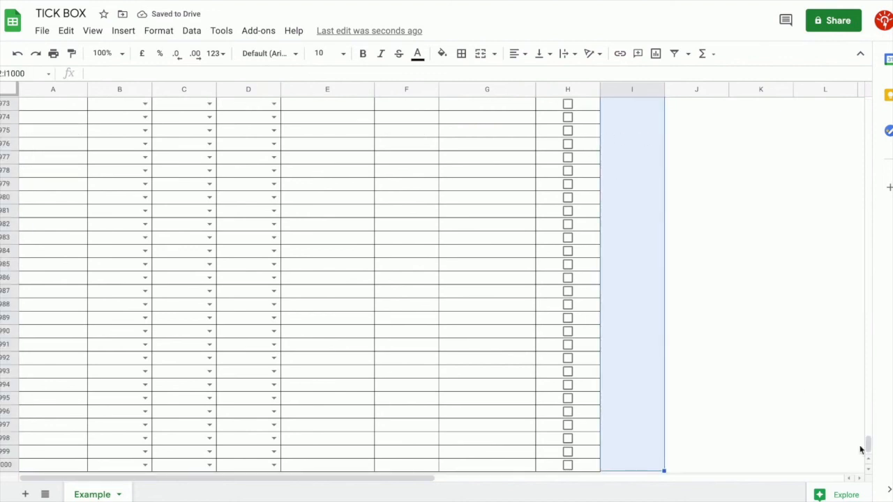
pyautogui.click(124, 31)
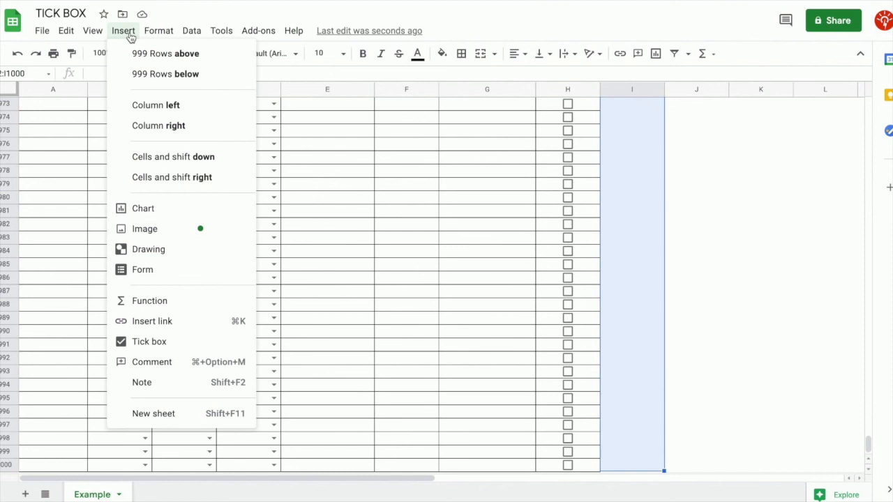
pyautogui.click(171, 341)
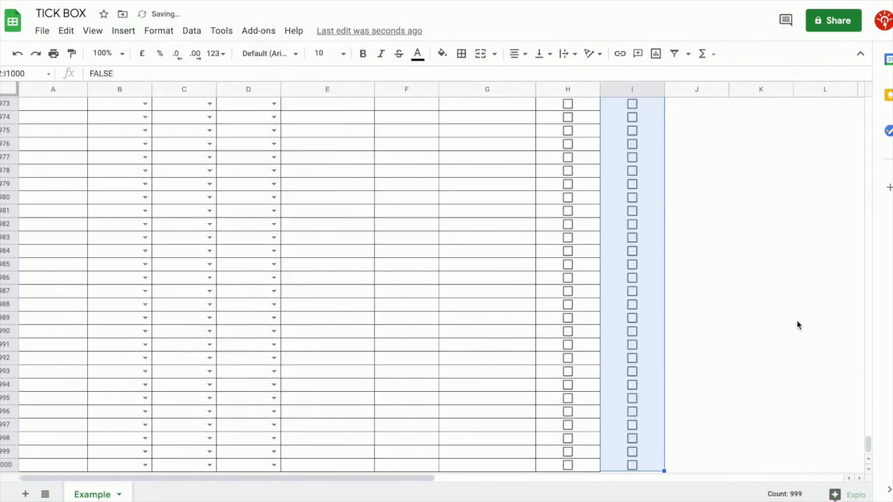
# Tick the box in I2 and confirm unticked I3 stores FALSE
pyautogui.moveTo(867, 443); pyautogui.dragTo(867, 101)
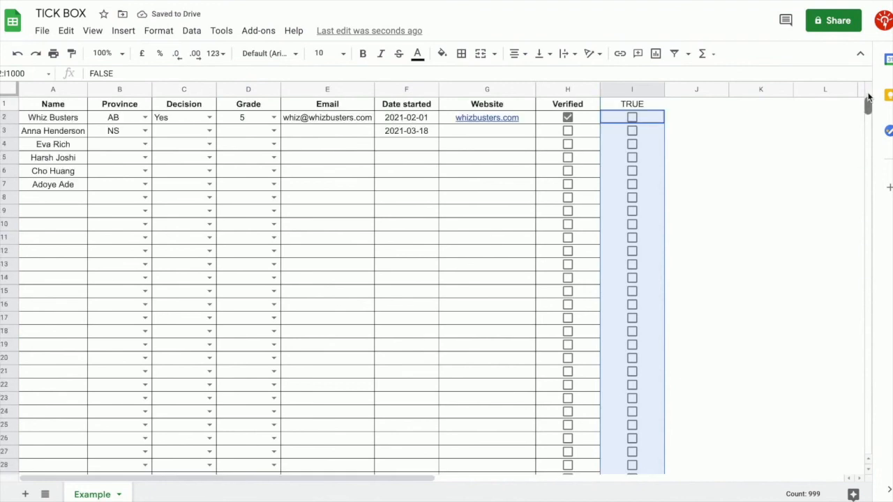
pyautogui.click(653, 145)
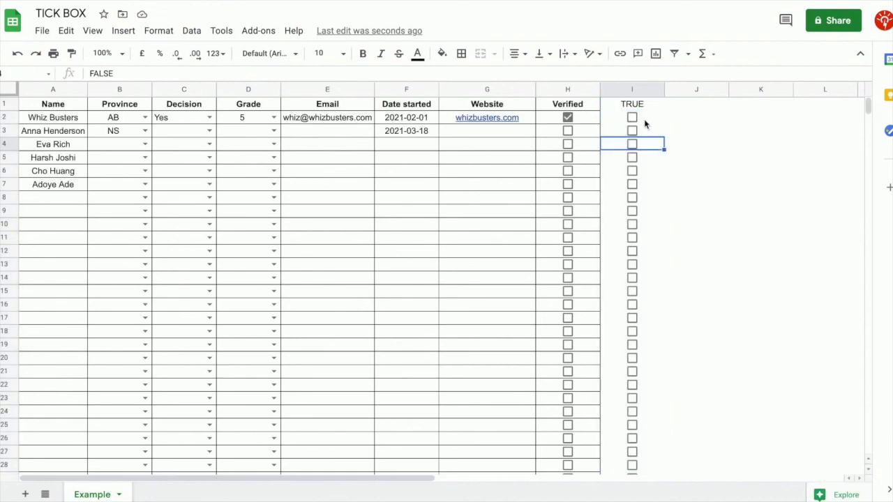
pyautogui.click(654, 117)
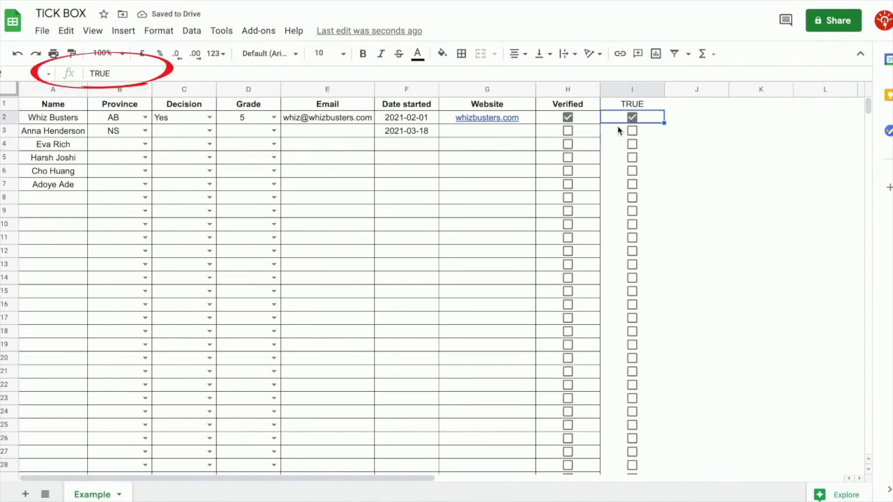
pyautogui.click(650, 134)
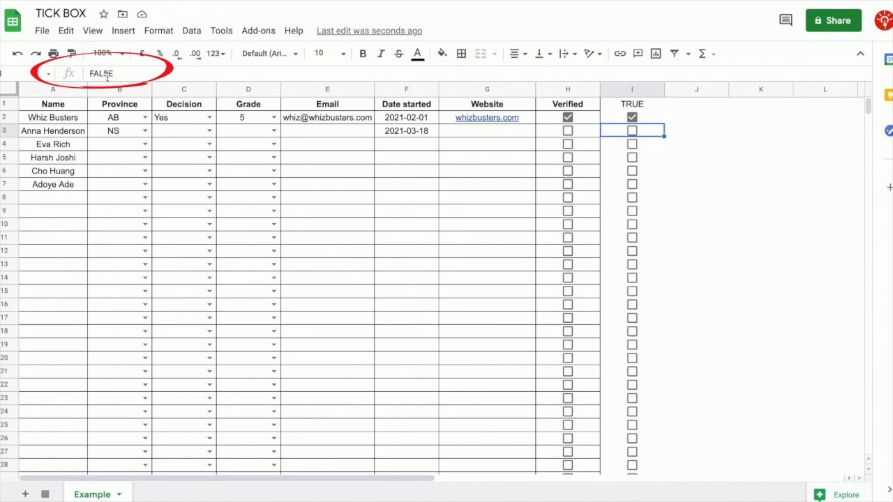